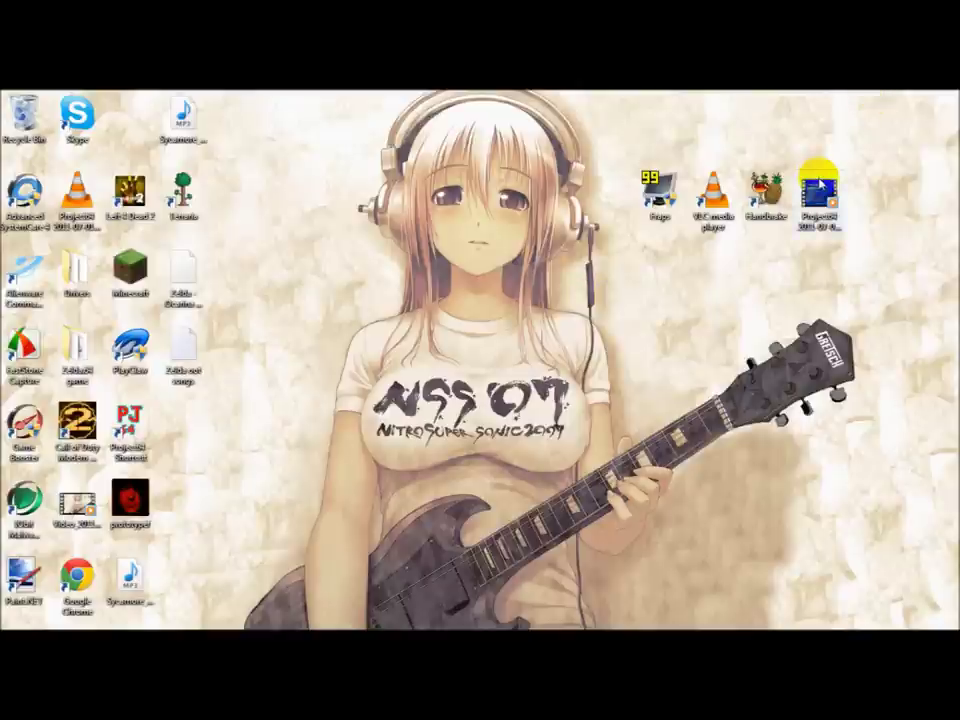
Step: Check in the Project64 AVI's Properties that its size is 2.16 GB, then close them
right_click(818, 185)
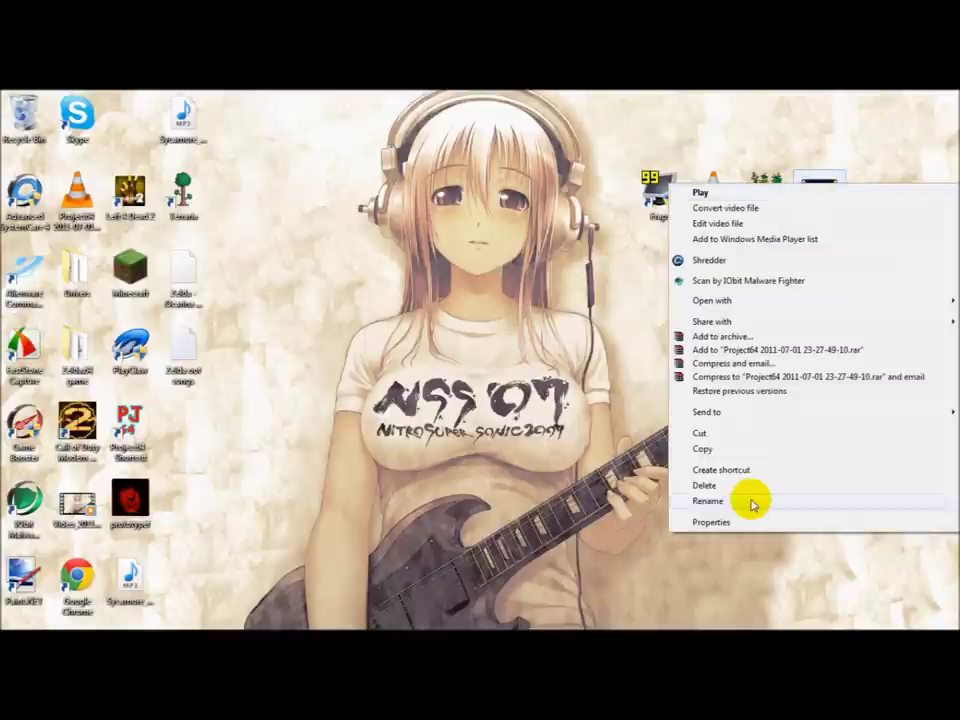
left_click(746, 518)
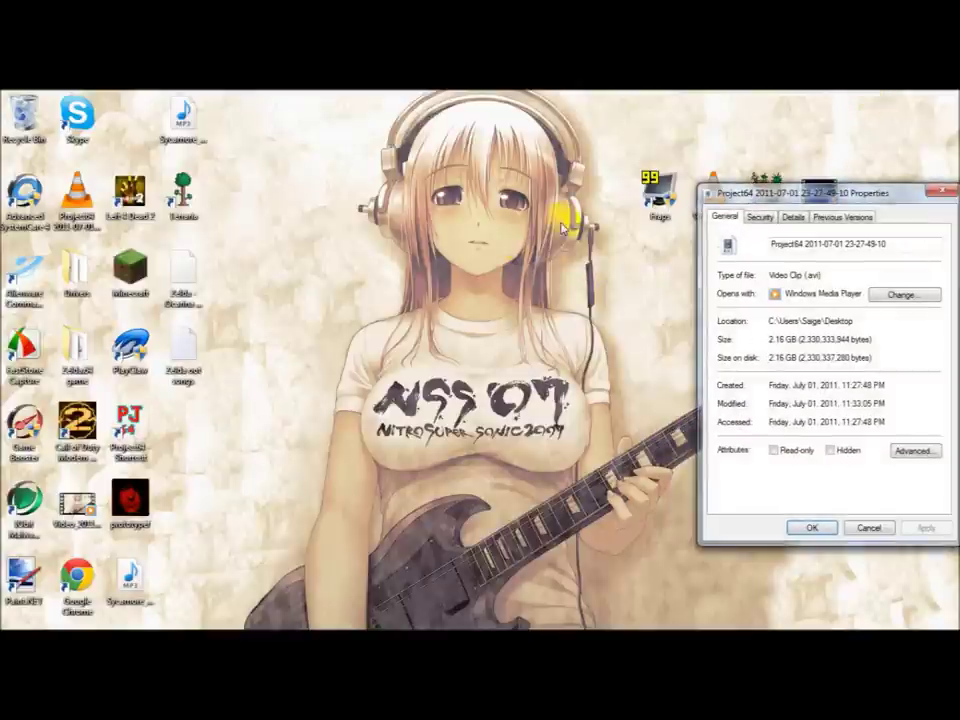
left_click_drag(797, 195, 757, 168)
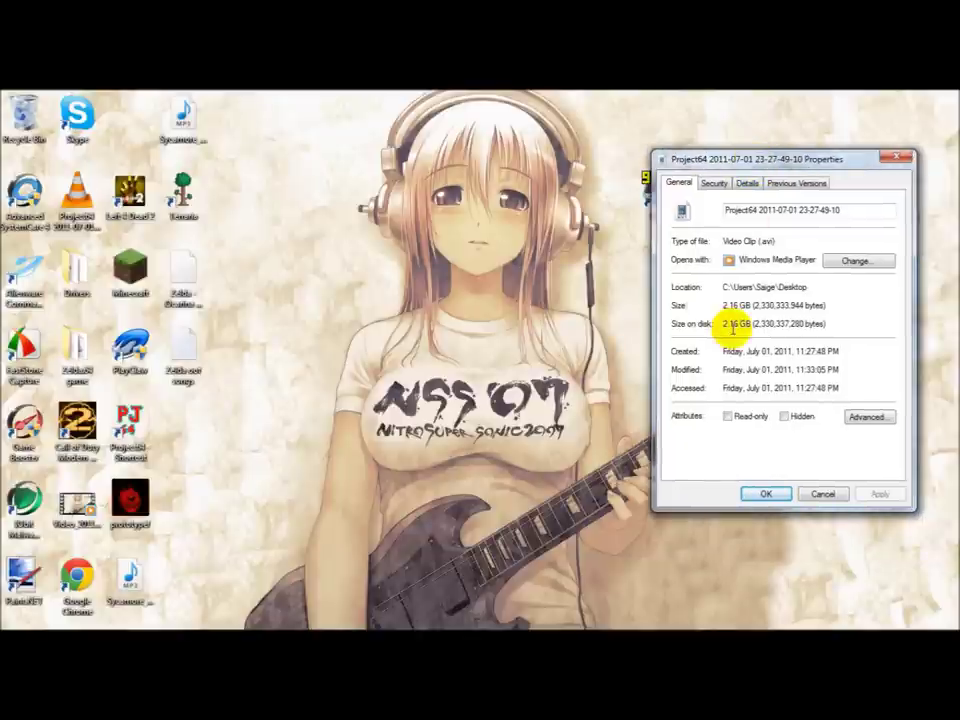
left_click(766, 494)
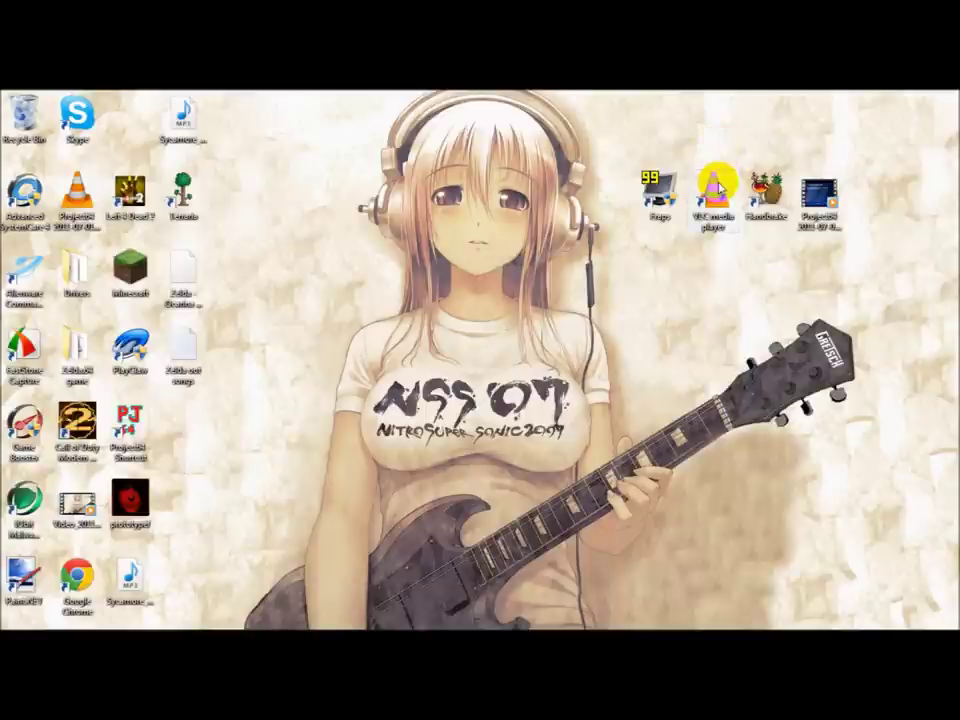
Step: Deselect the Project64 file, launch HandBrake from its desktop shortcut, and reposition its window
left_click(716, 266)
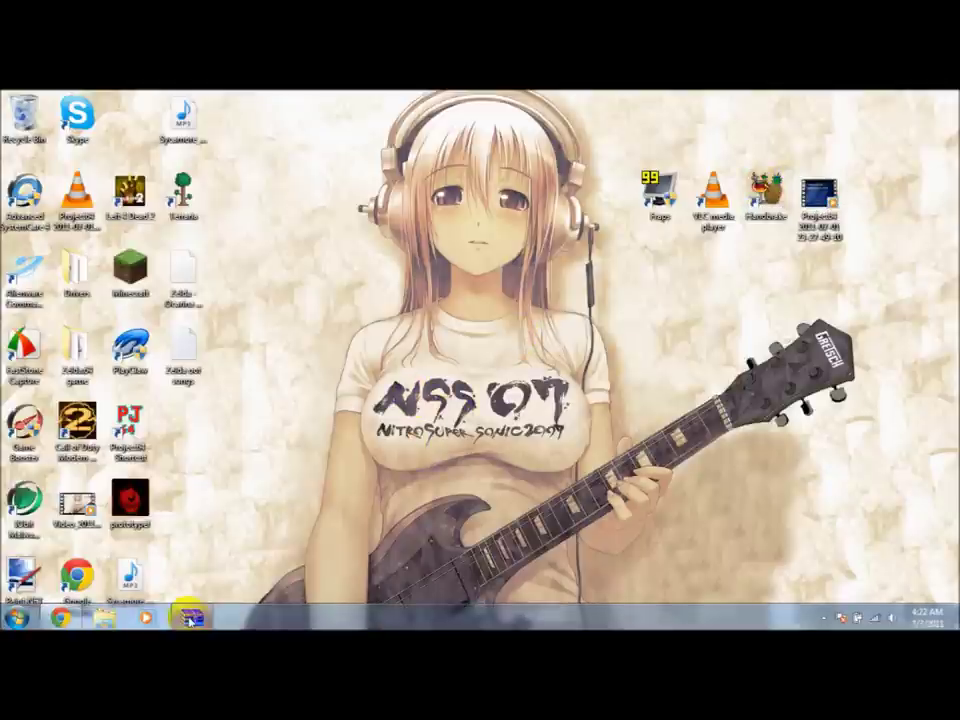
left_click(737, 259)
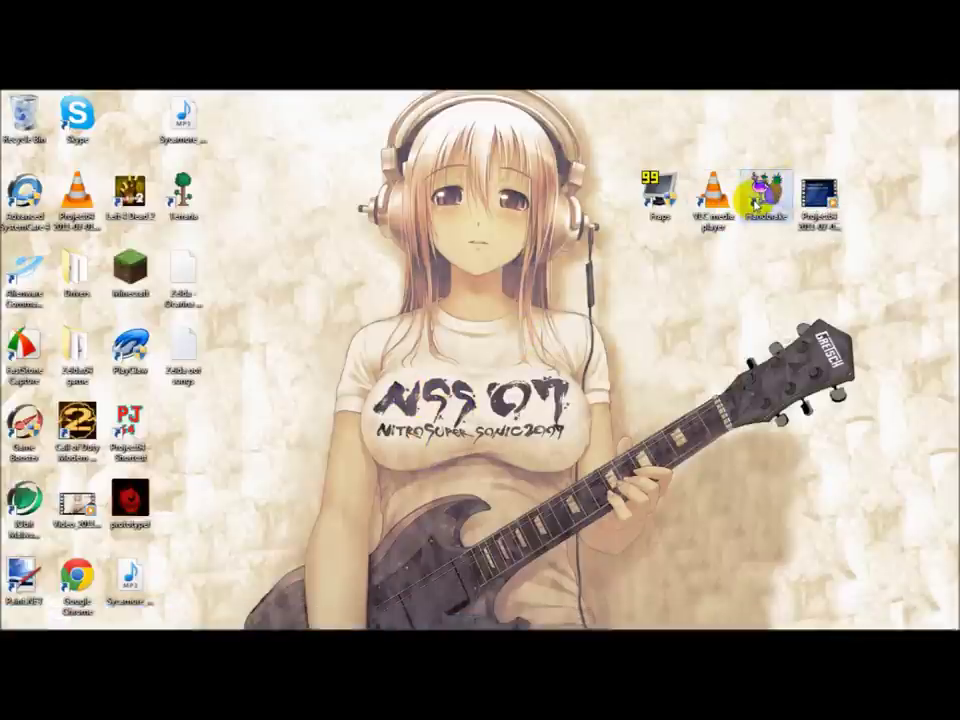
left_click(767, 215)
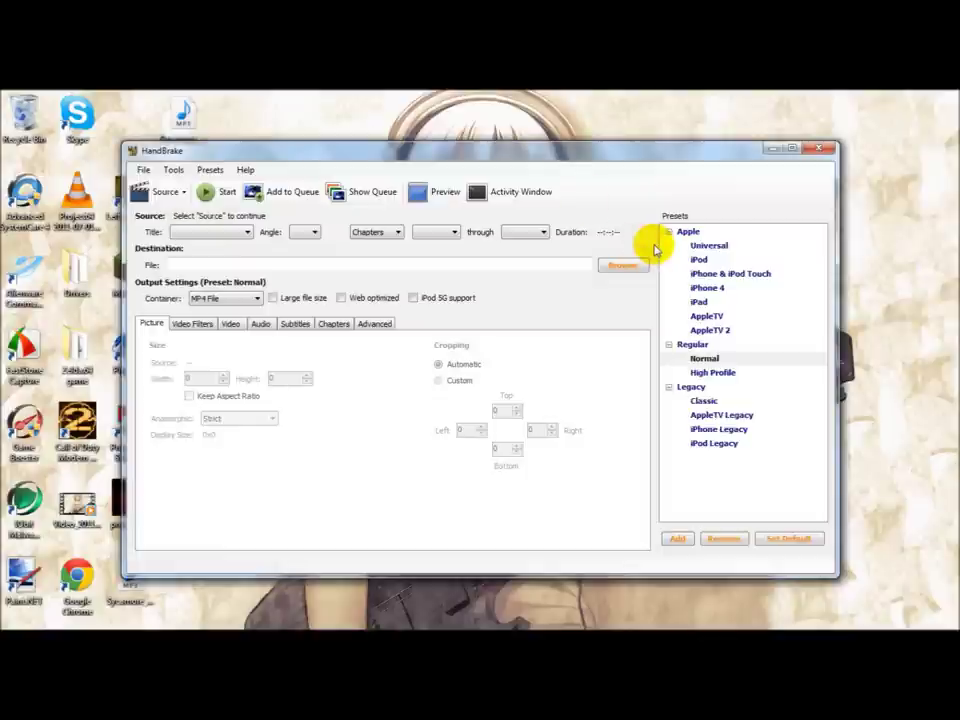
mouse_move(577, 150)
left_mouse_down()
mouse_move(590, 138)
mouse_move(668, 204)
left_mouse_up()
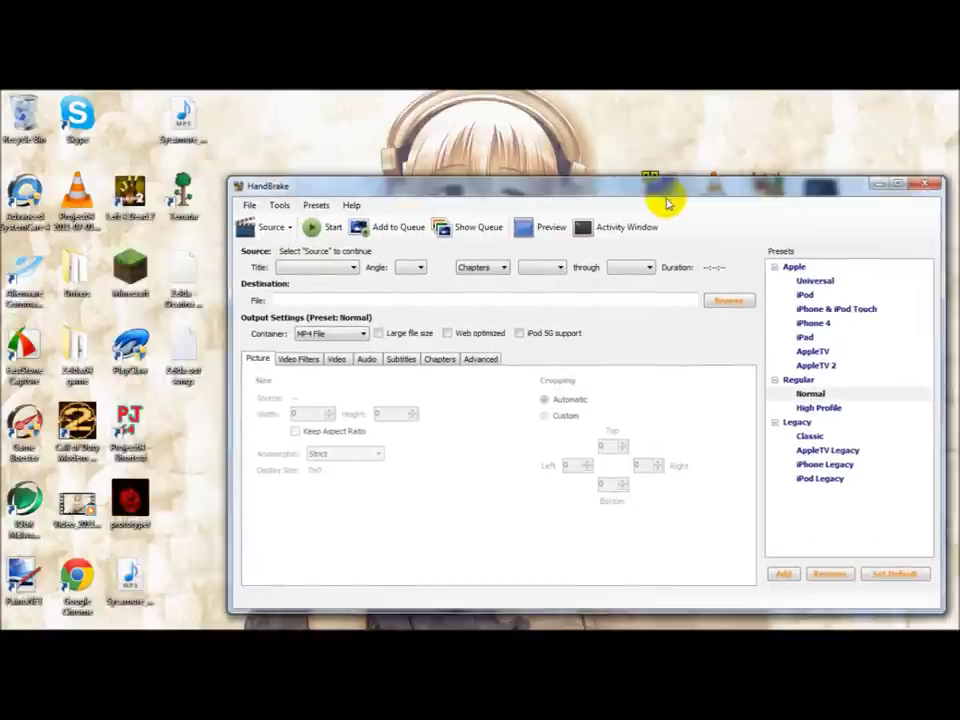
Step: Change the output container from MP4 File to MKV File
left_click(345, 335)
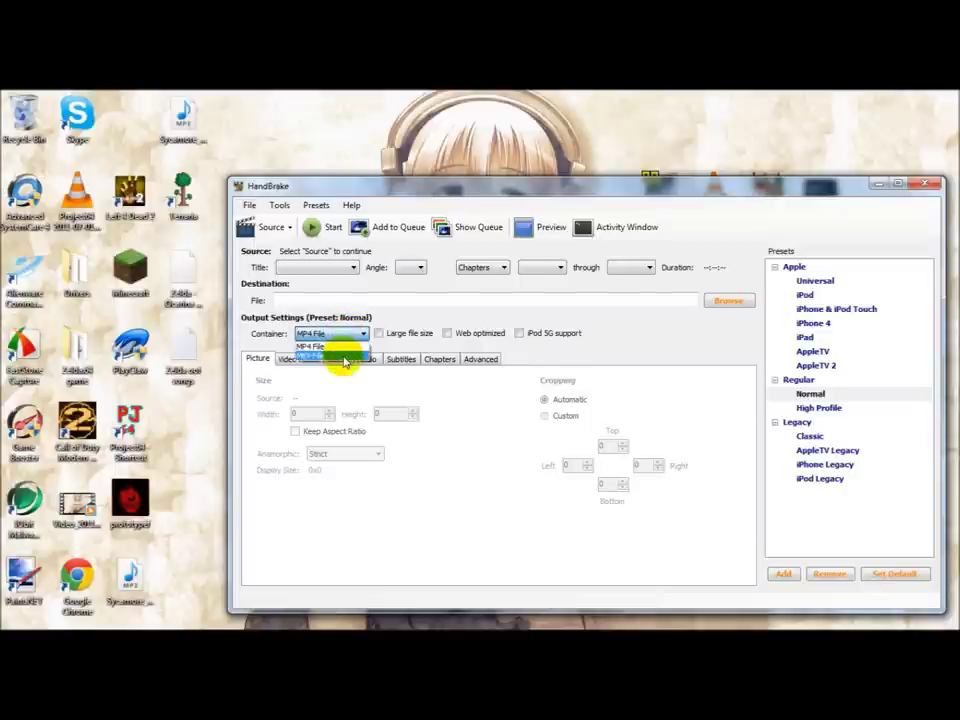
left_click(343, 357)
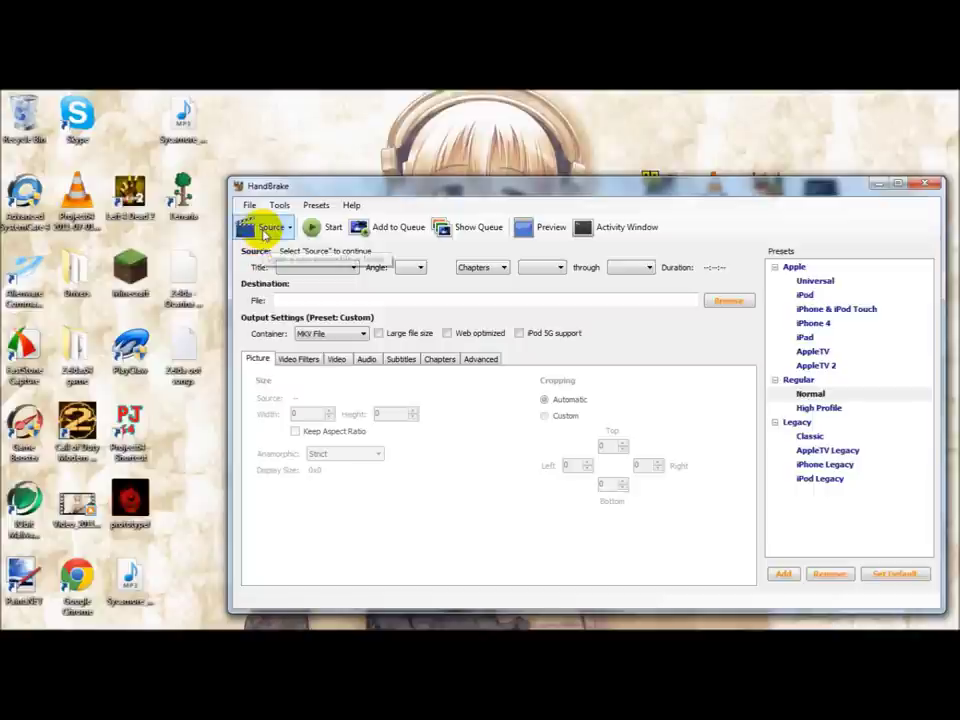
left_click(266, 232)
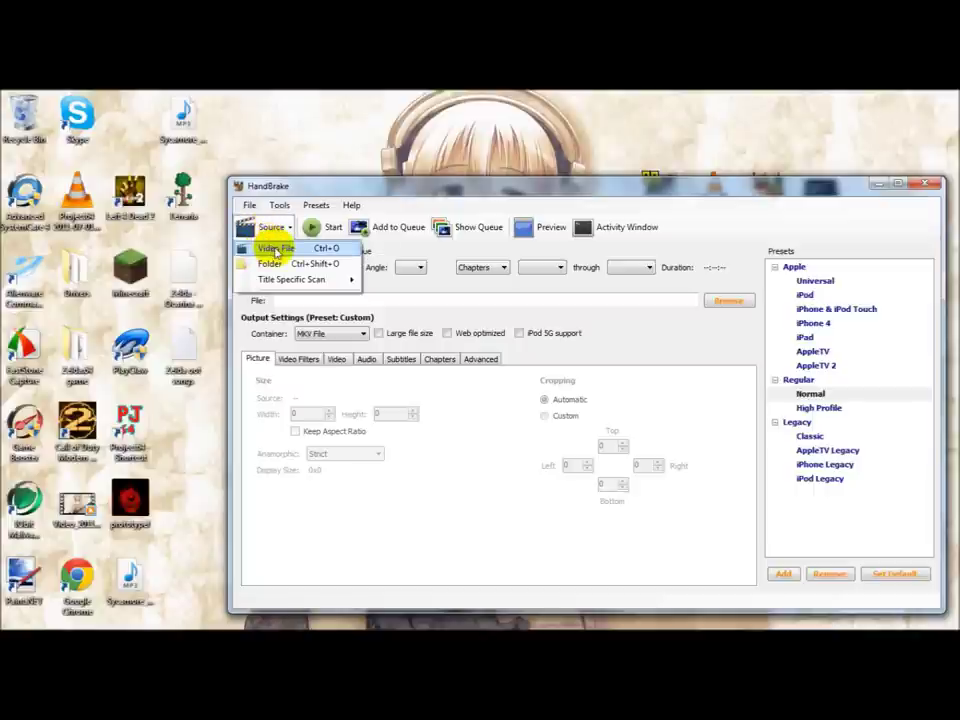
left_click(275, 250)
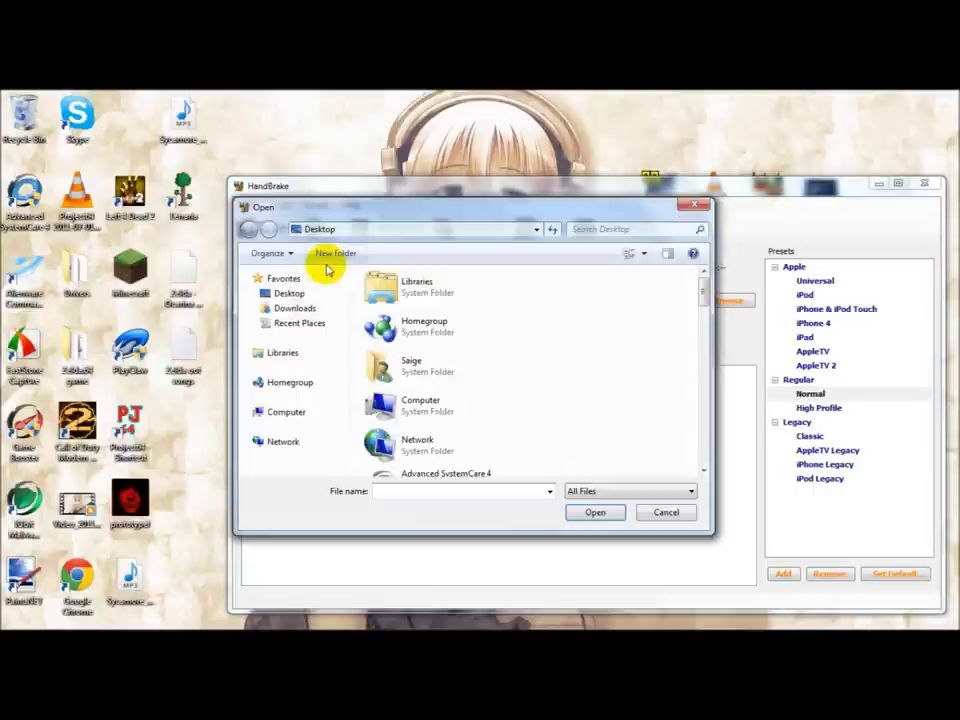
left_click(304, 290)
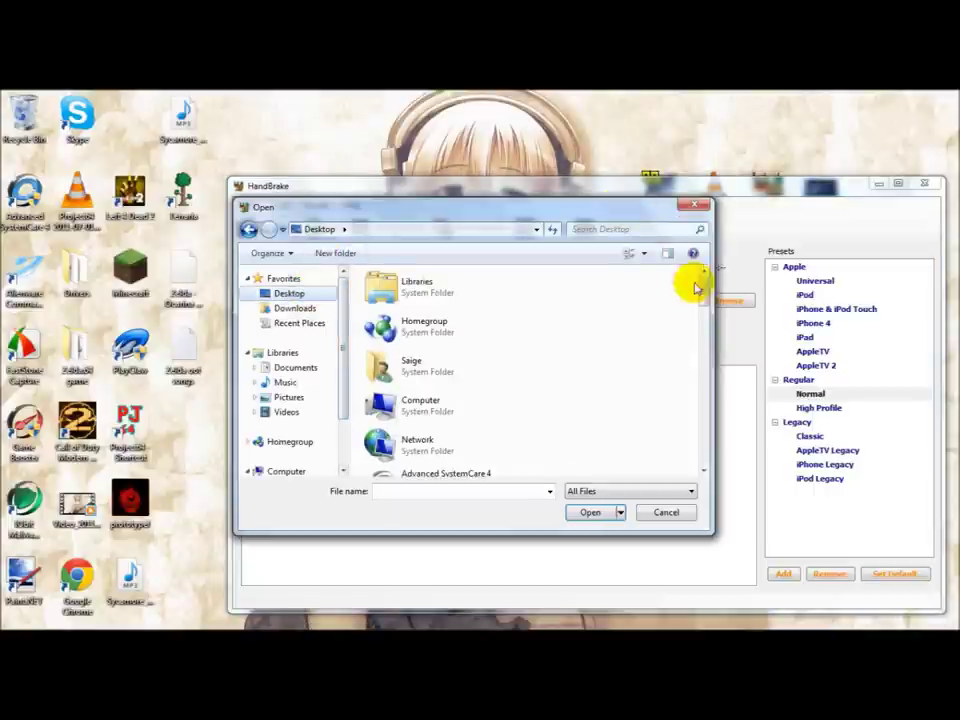
left_click_drag(697, 287, 731, 407)
left_click(471, 369)
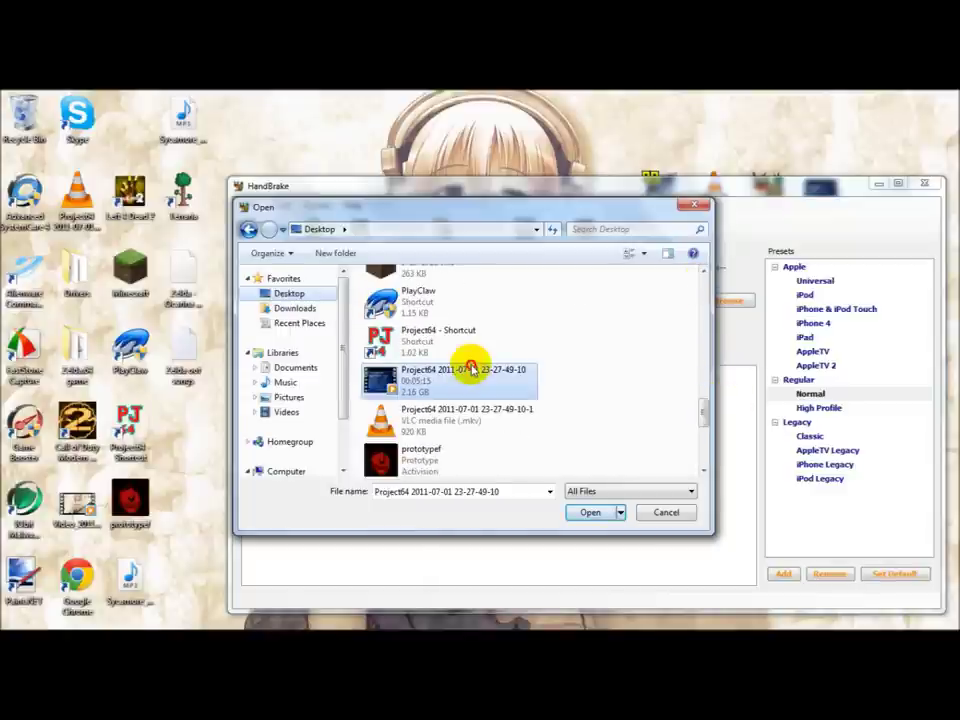
double_click(471, 369)
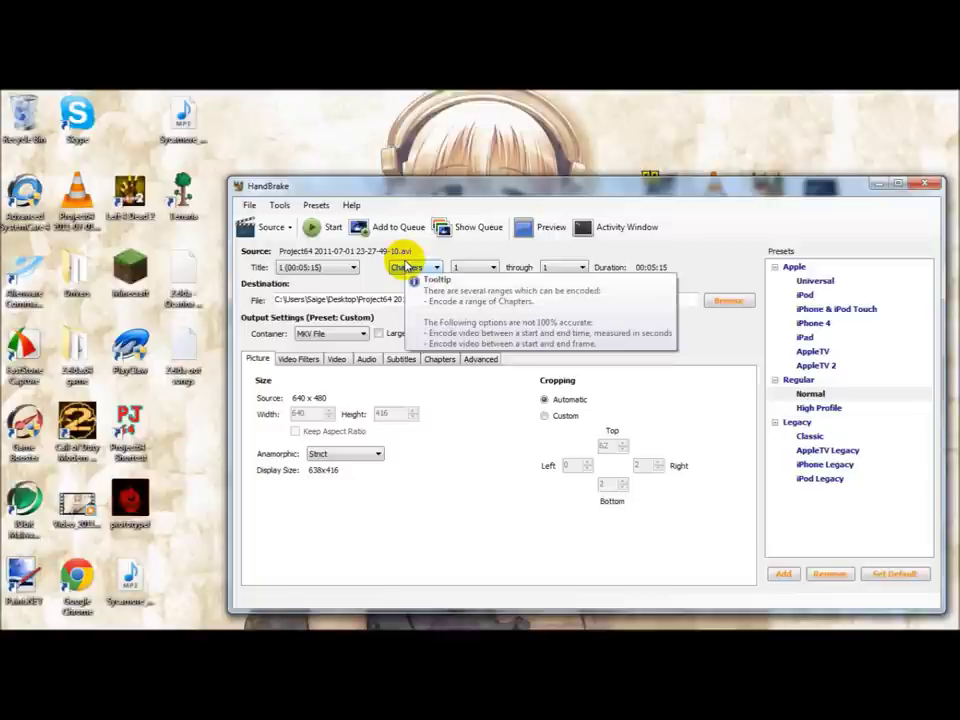
left_click_drag(343, 194, 294, 164)
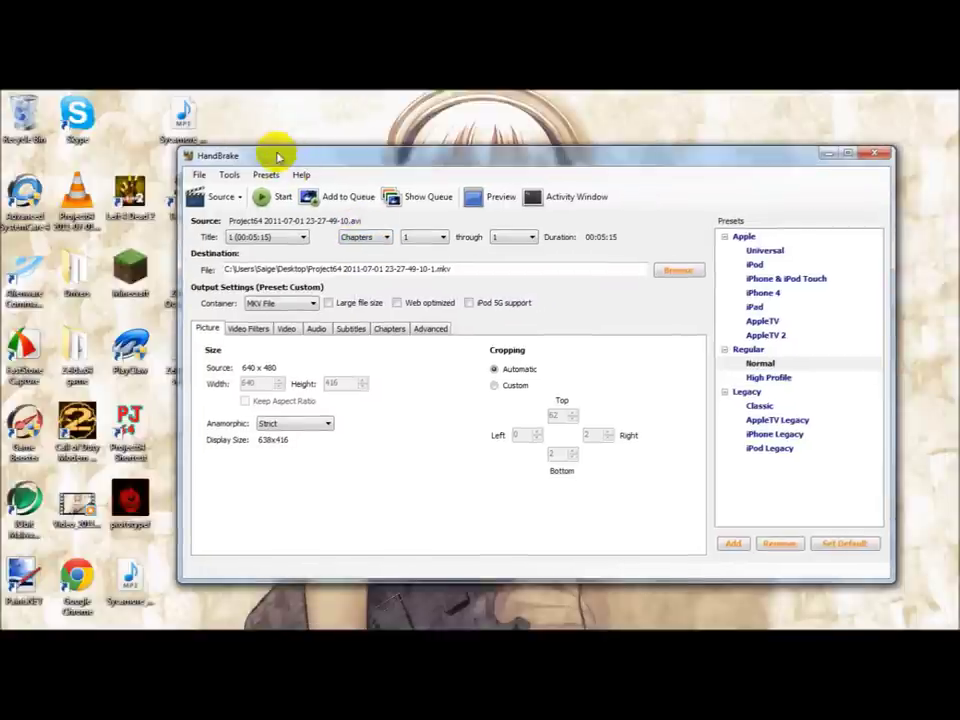
left_click(233, 176)
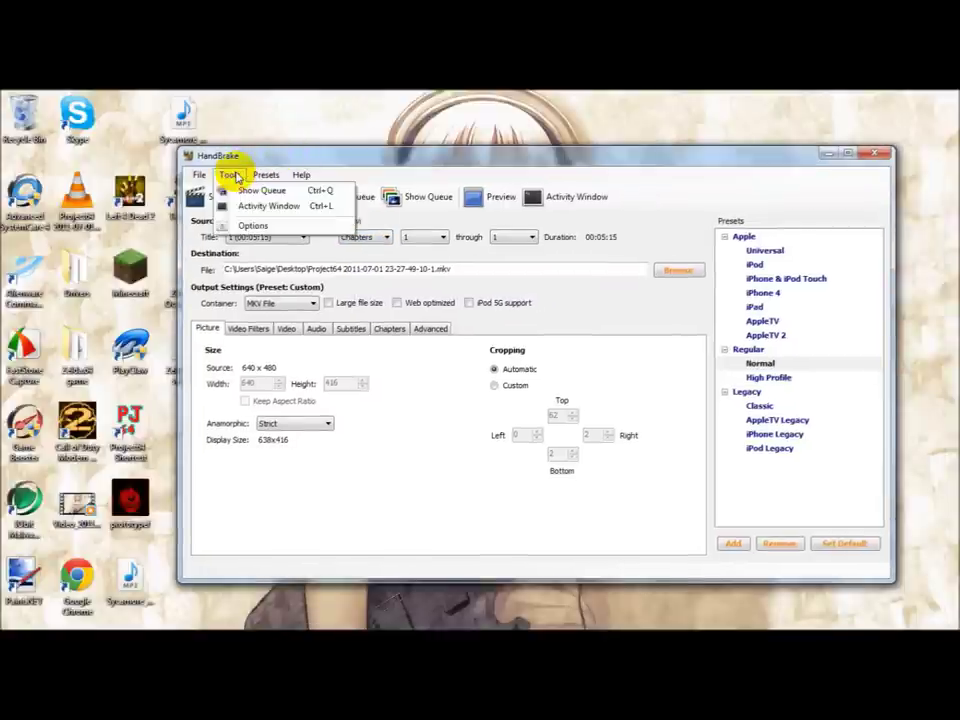
left_click(262, 223)
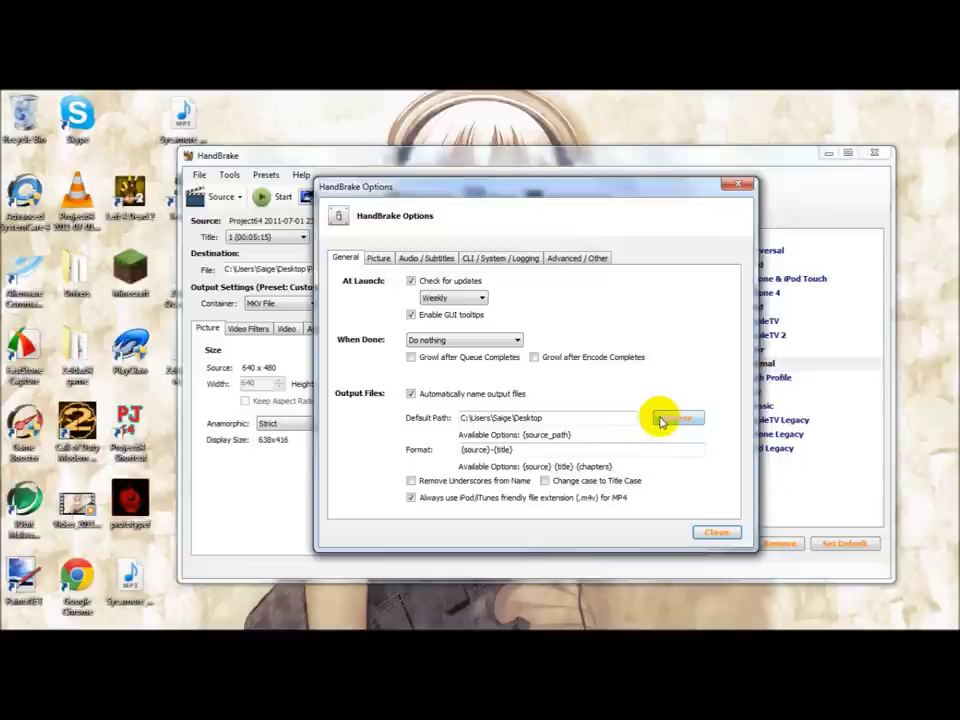
left_click_drag(495, 186, 574, 121)
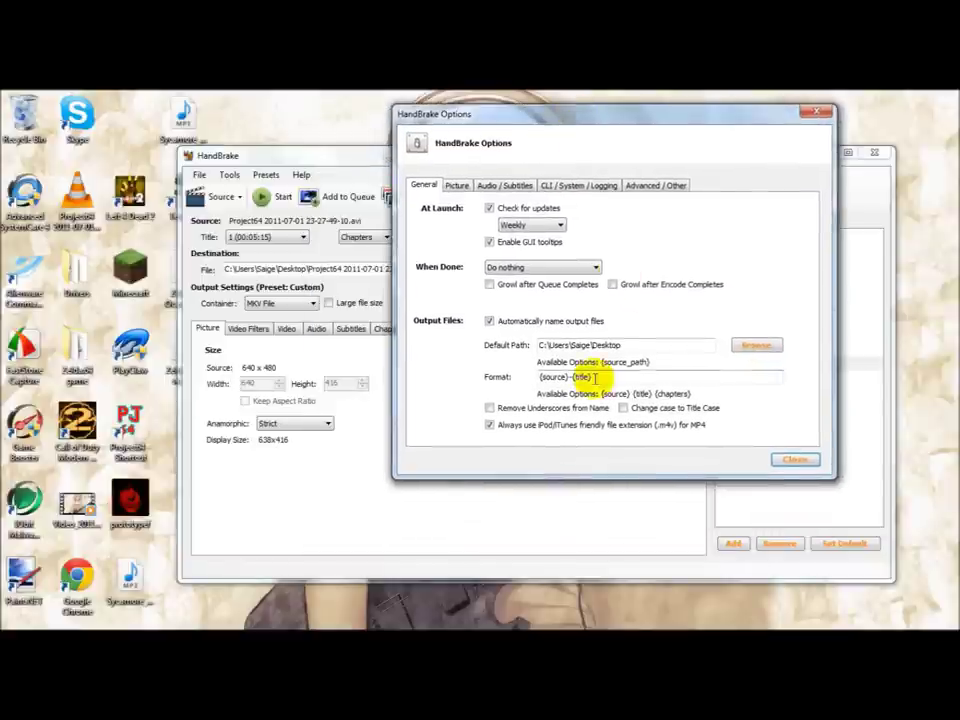
left_click(793, 459)
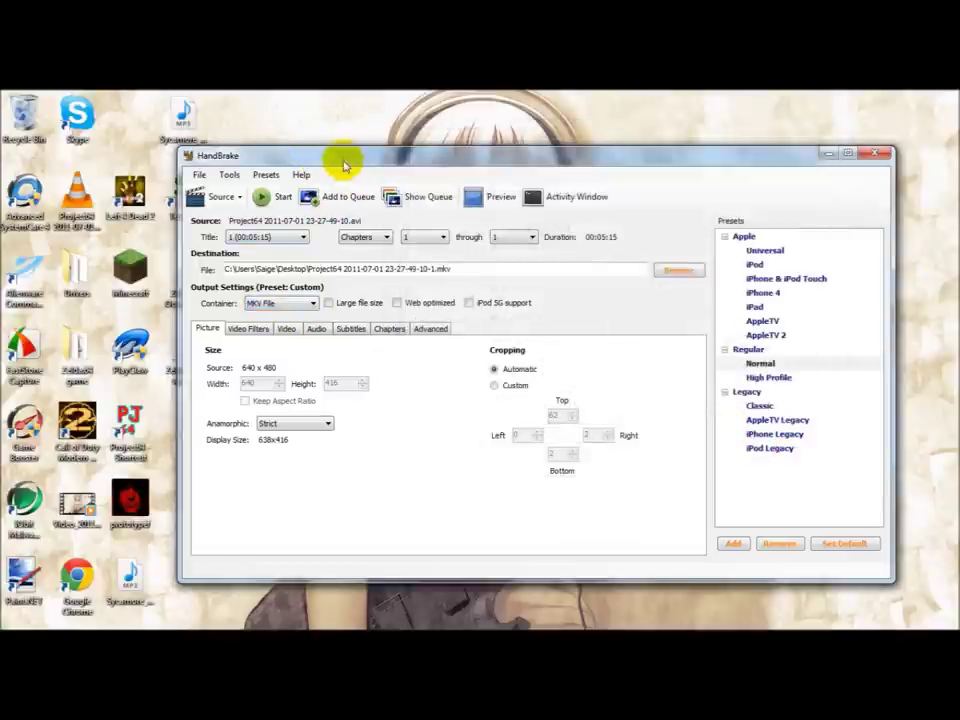
Step: Keep title 1 (00:05:15) as the title to encode
left_click_drag(352, 150, 352, 151)
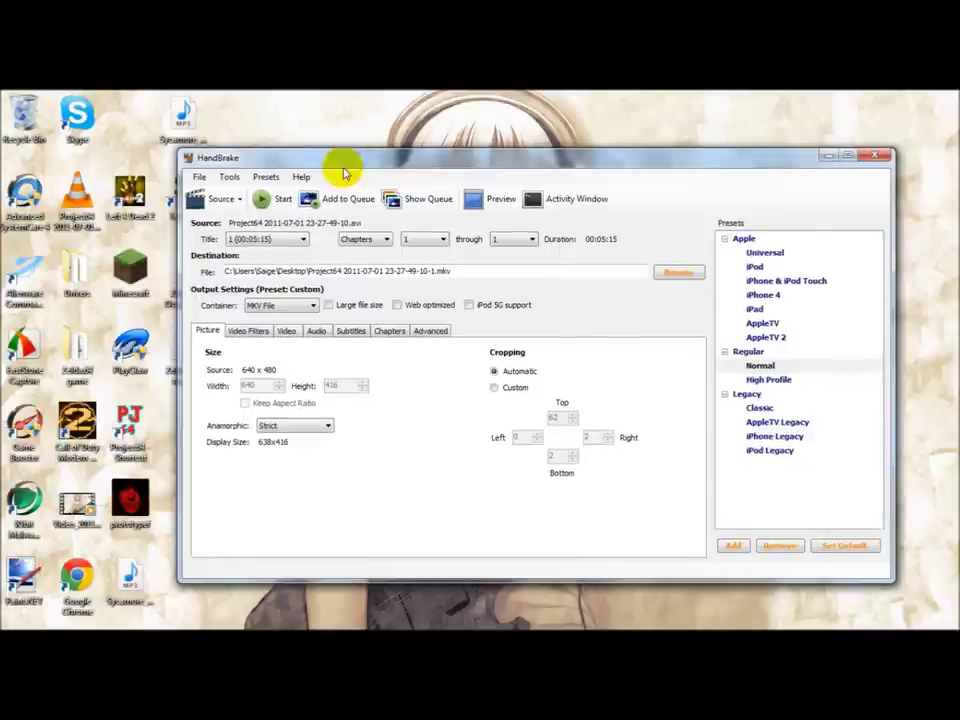
left_click(301, 241)
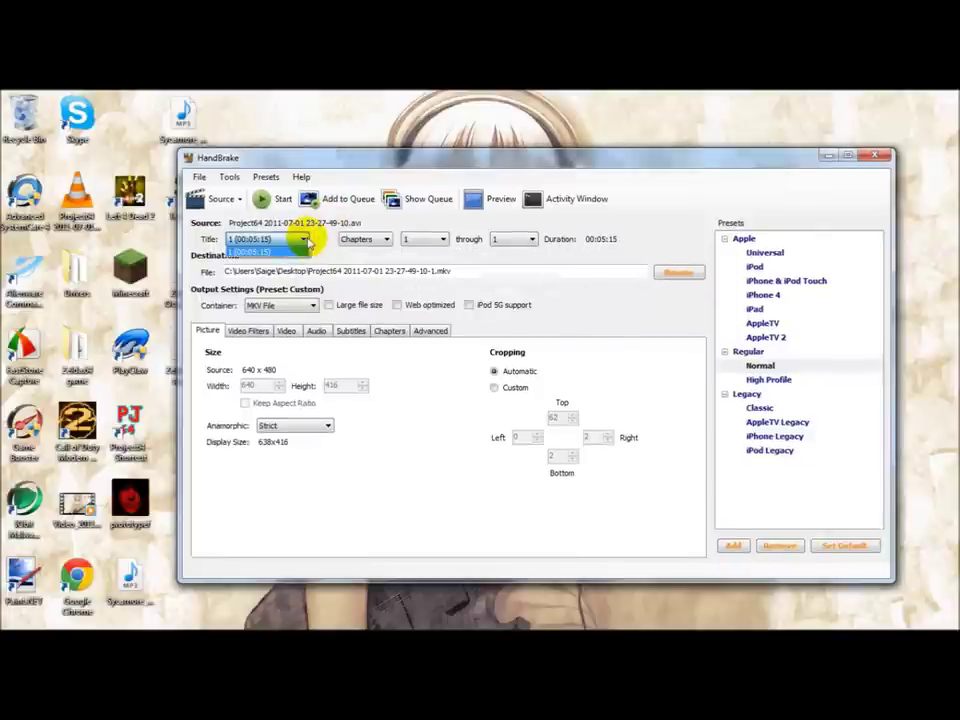
left_click(295, 251)
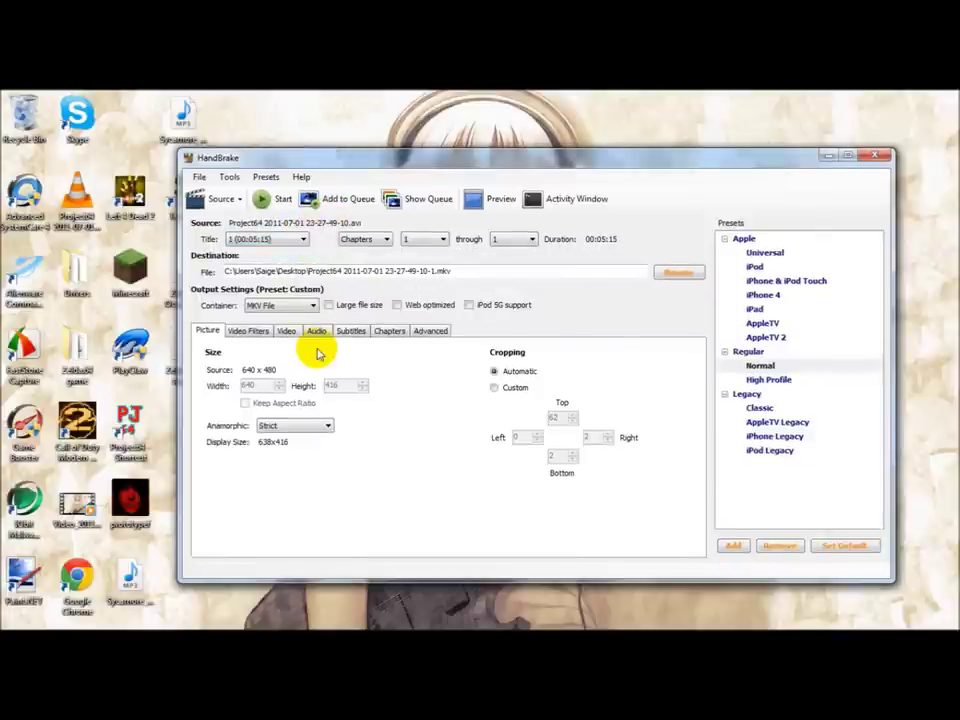
Step: Set the anamorphic mode to Strict, giving a 638x416 display size
left_click(327, 428)
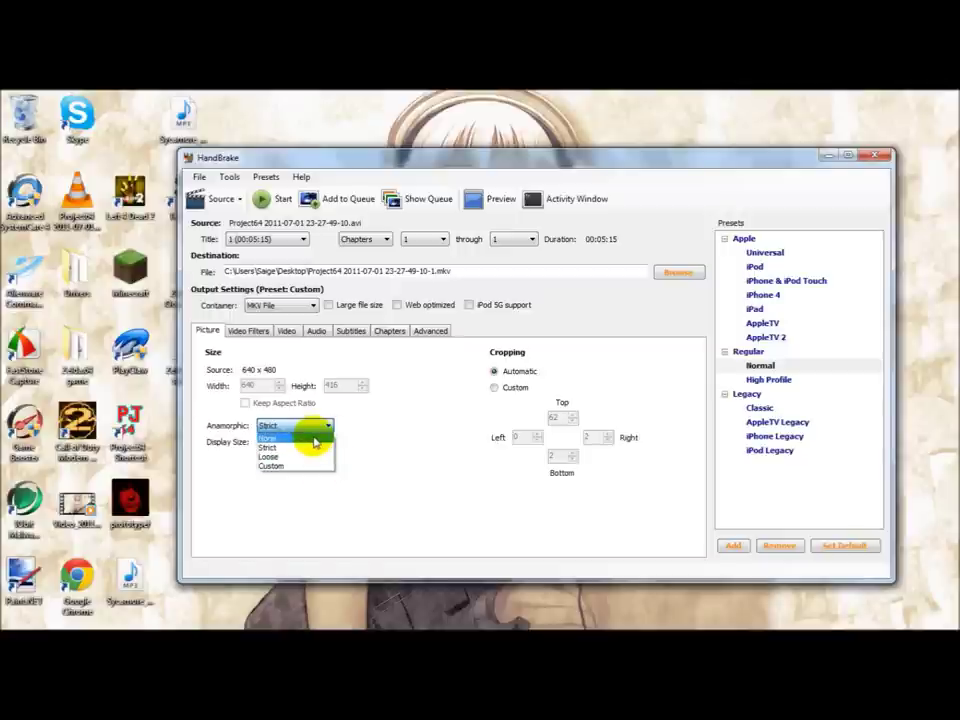
left_click(317, 437)
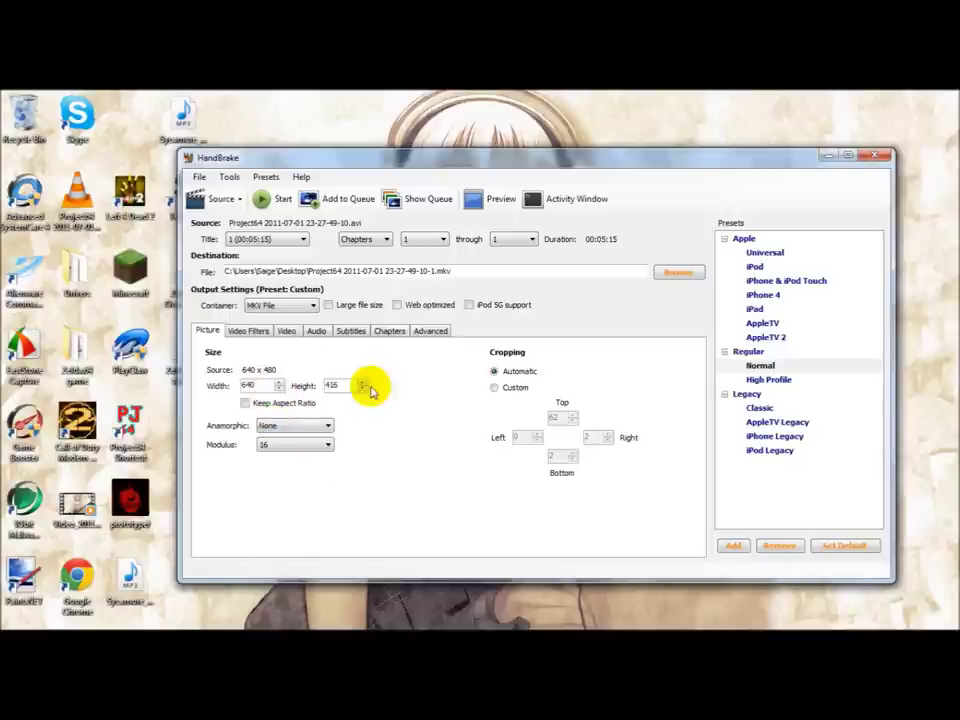
left_click(317, 430)
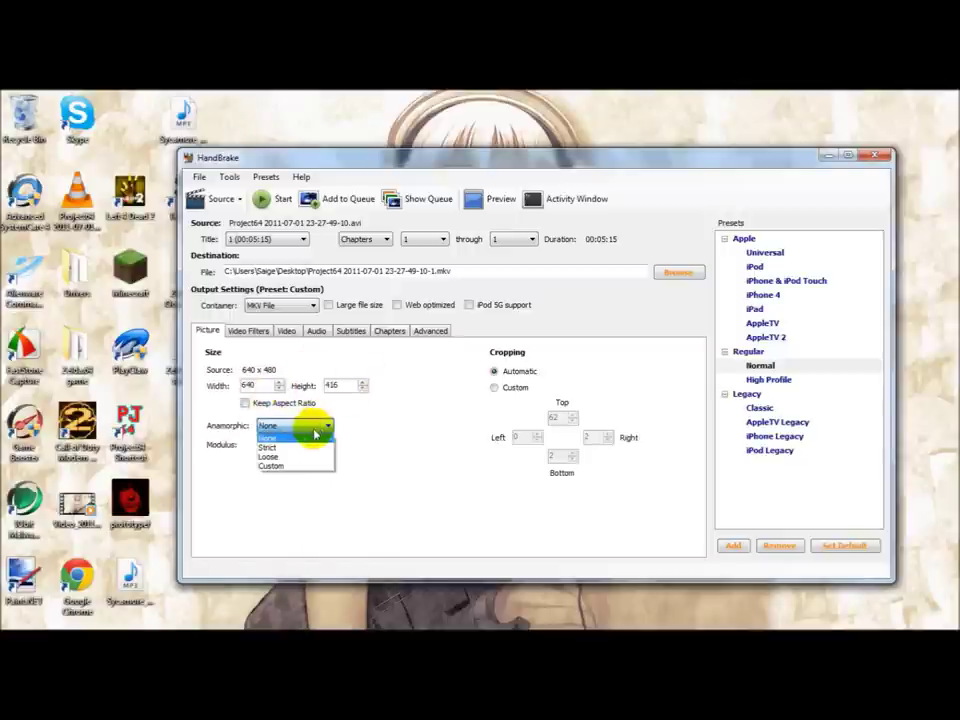
left_click(315, 442)
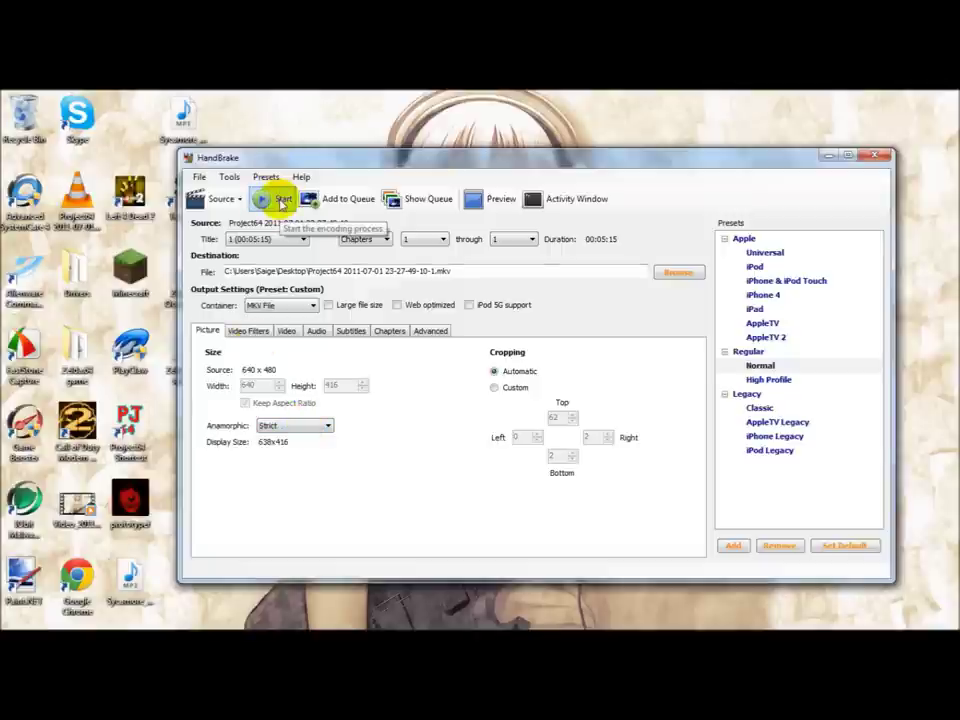
Step: Start the MKV encode and confirm overwriting the existing file
left_click(282, 202)
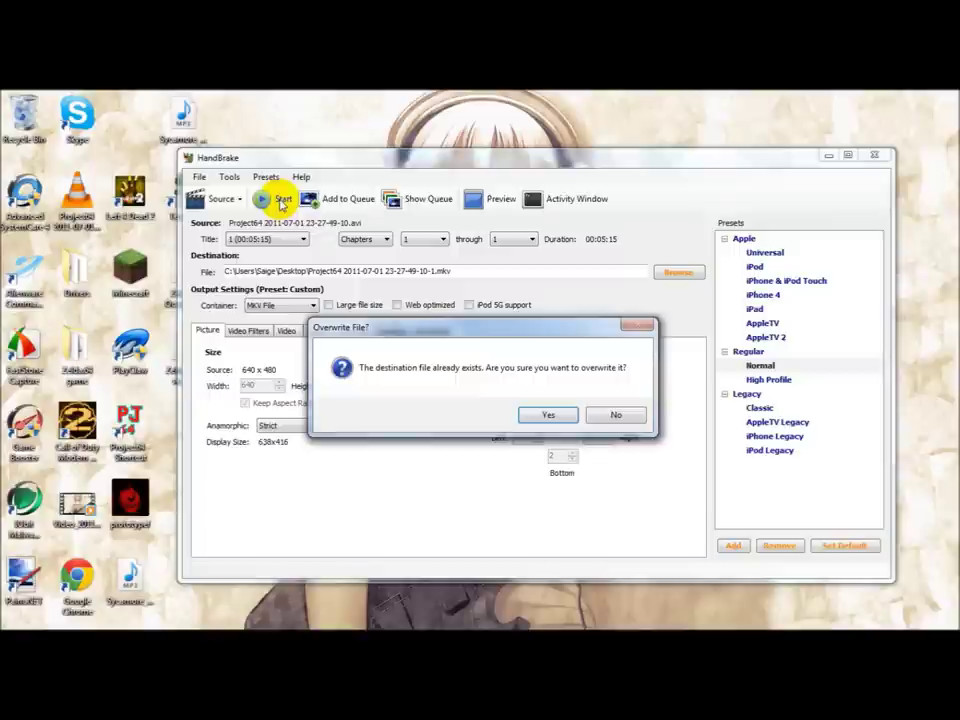
left_click(552, 415)
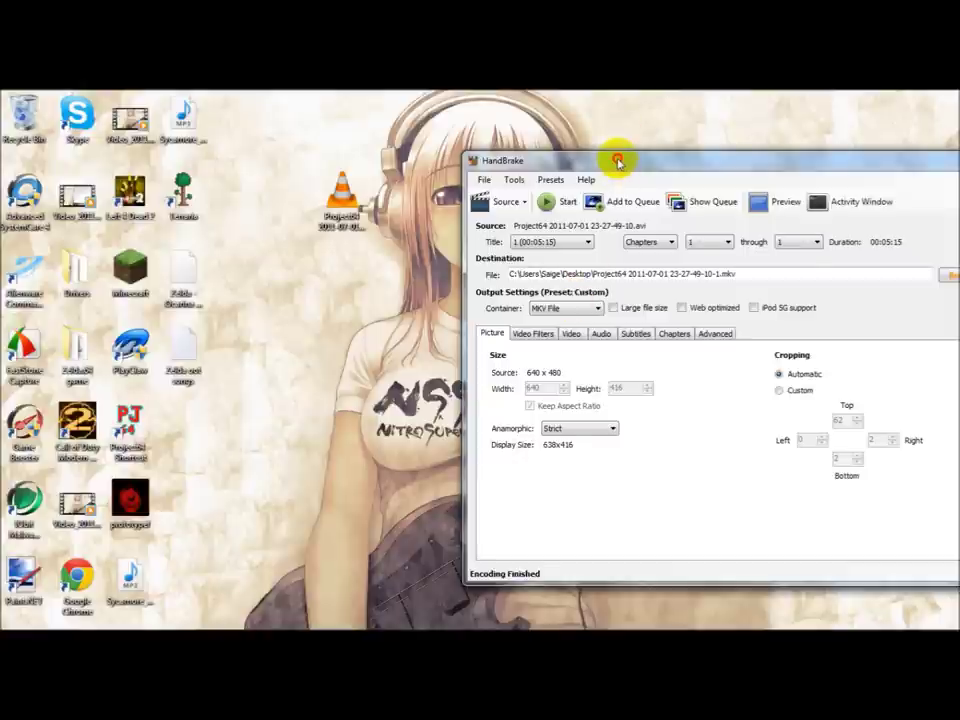
Step: Move HandBrake to the lower right, uncovering the original and compressed video icons
left_click_drag(618, 162, 653, 130)
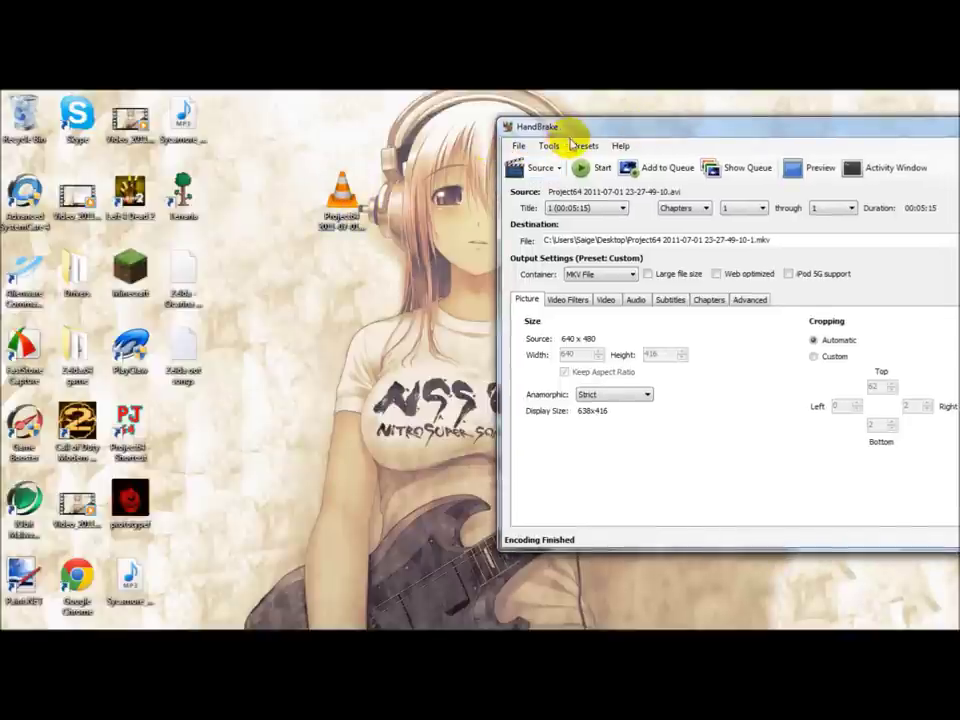
left_click_drag(572, 130, 587, 266)
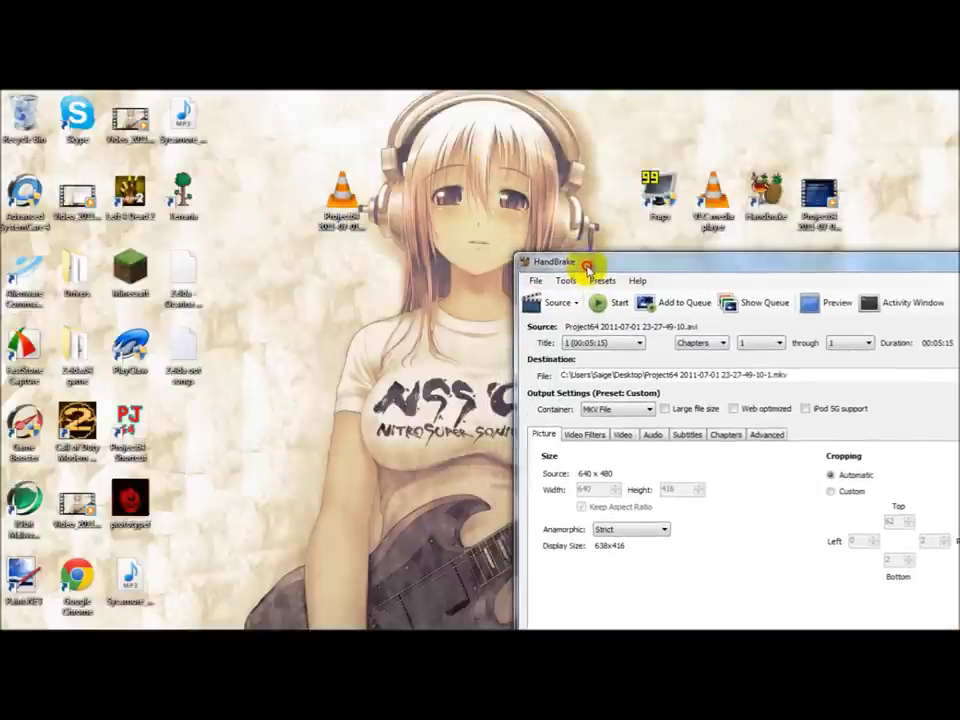
left_click(370, 189)
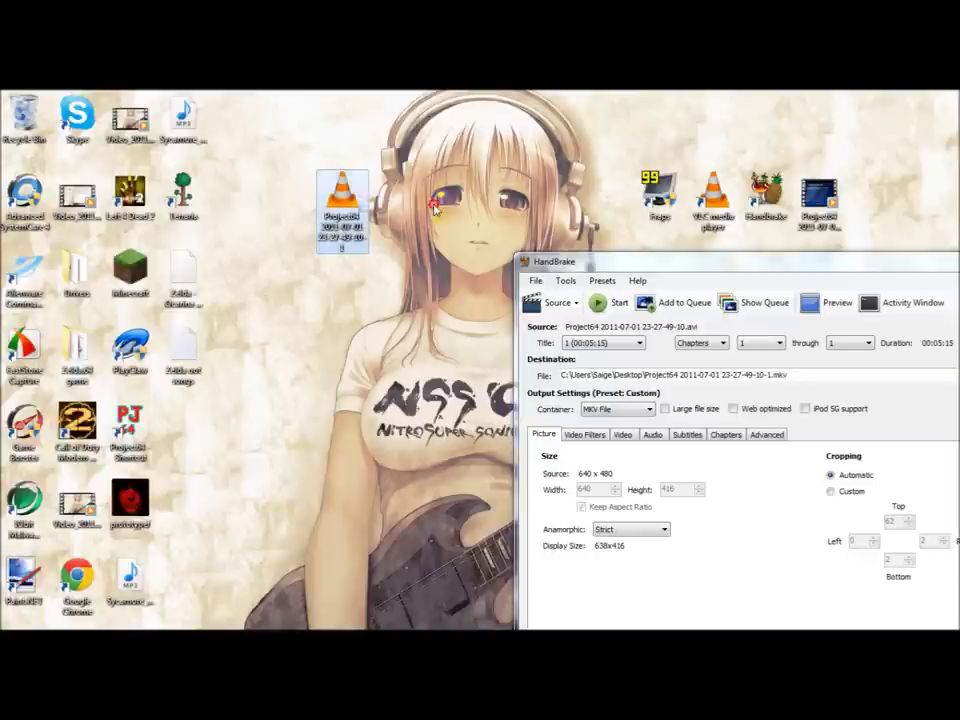
left_click(435, 206)
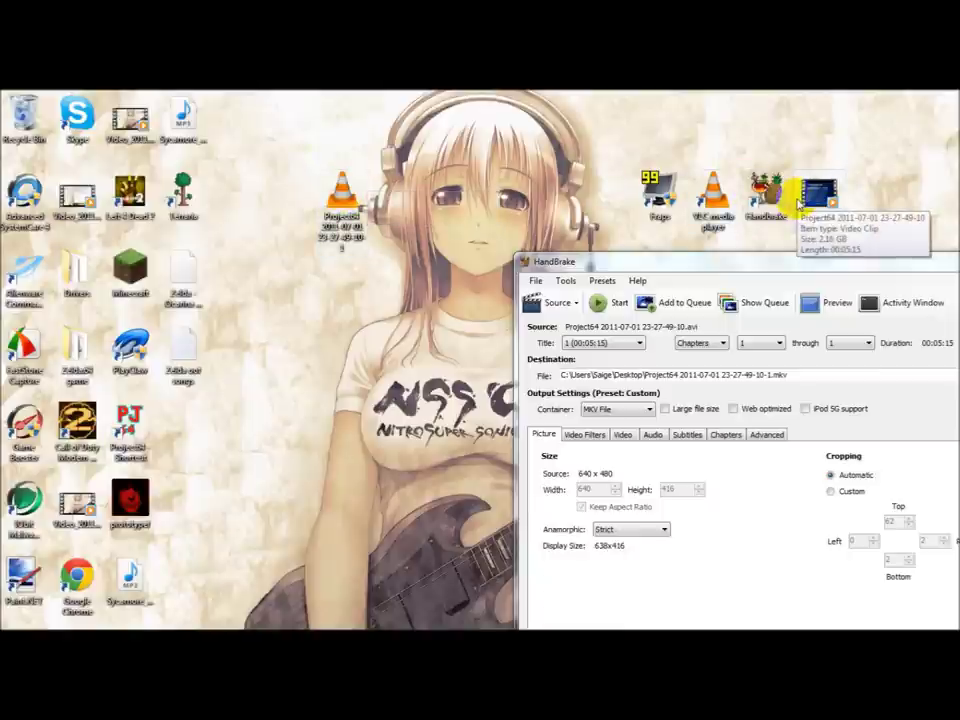
mouse_move(300, 624)
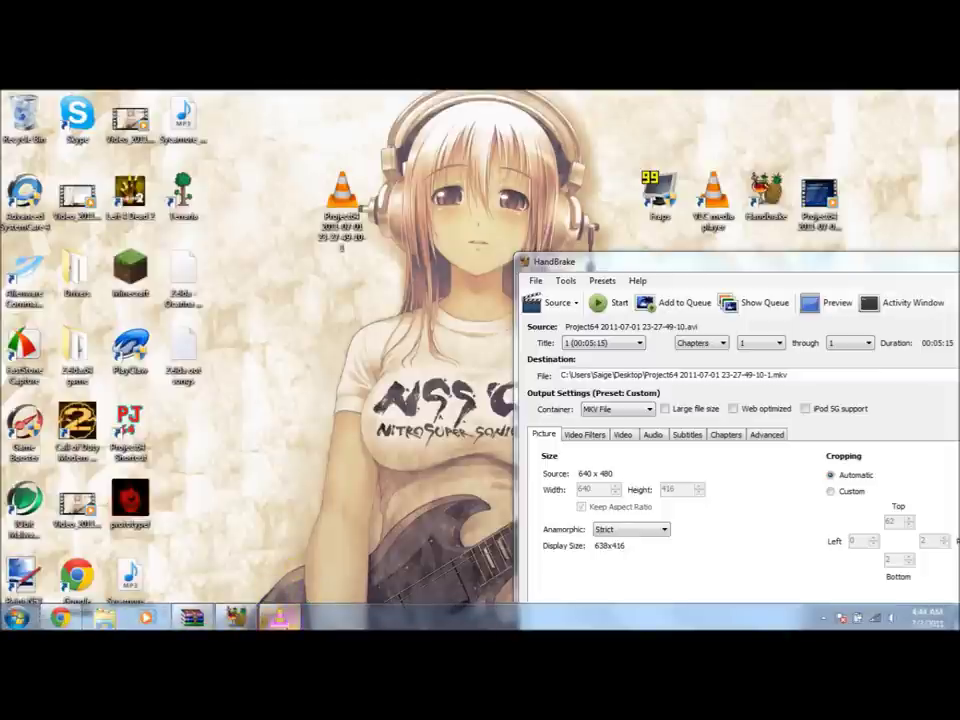
Step: Place the MKV in VLC on the left and the muted original AVI beside it
left_click(278, 617)
left_click_drag(561, 167, 297, 102)
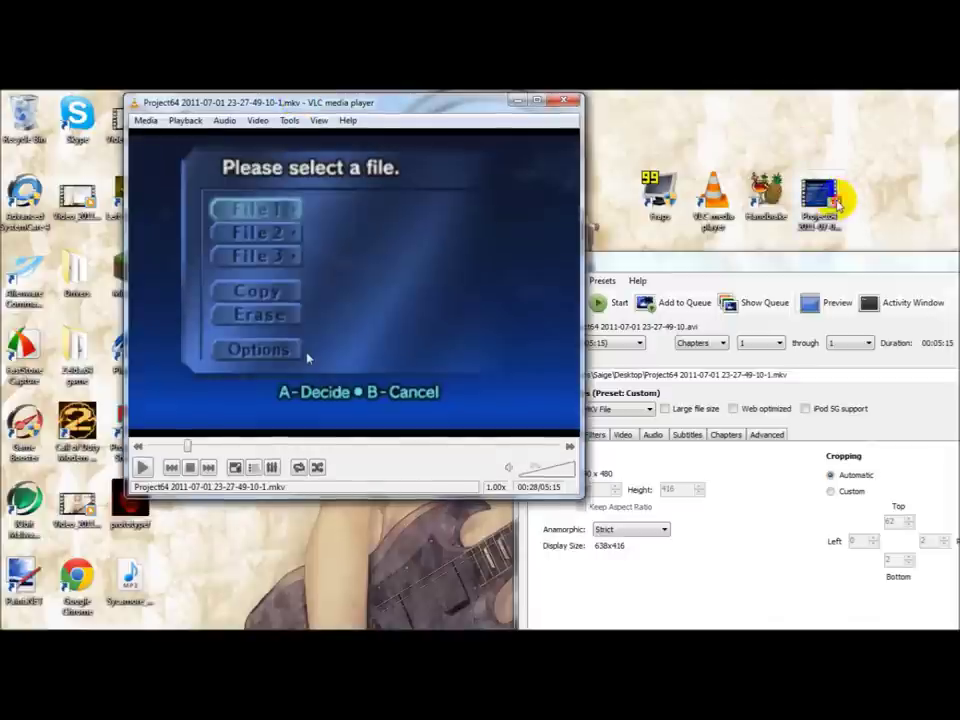
left_click(836, 203)
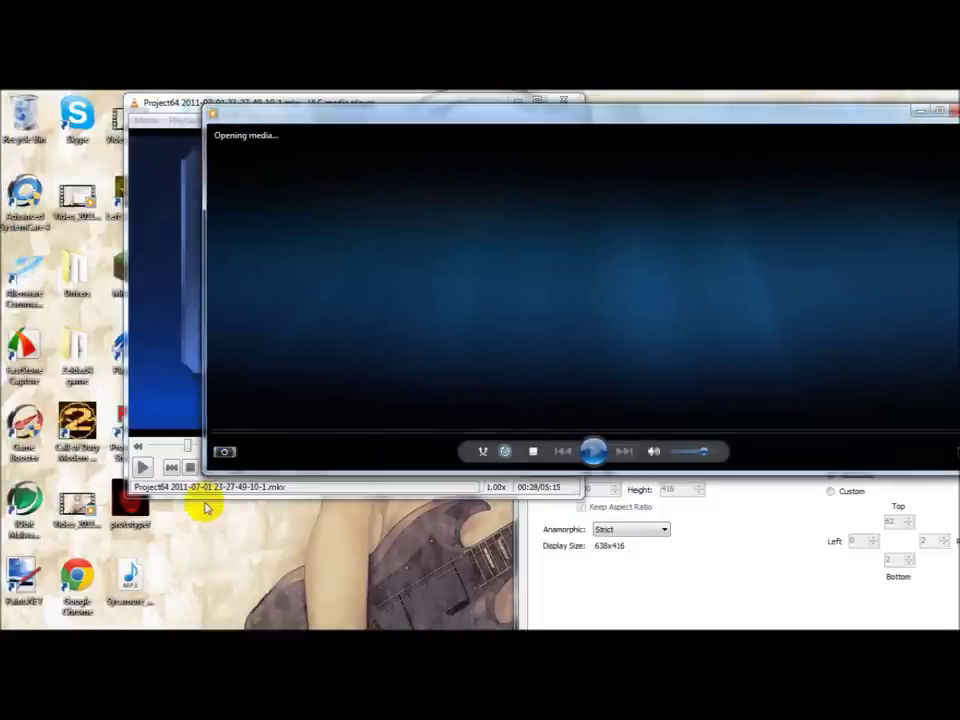
left_click_drag(229, 450, 441, 392)
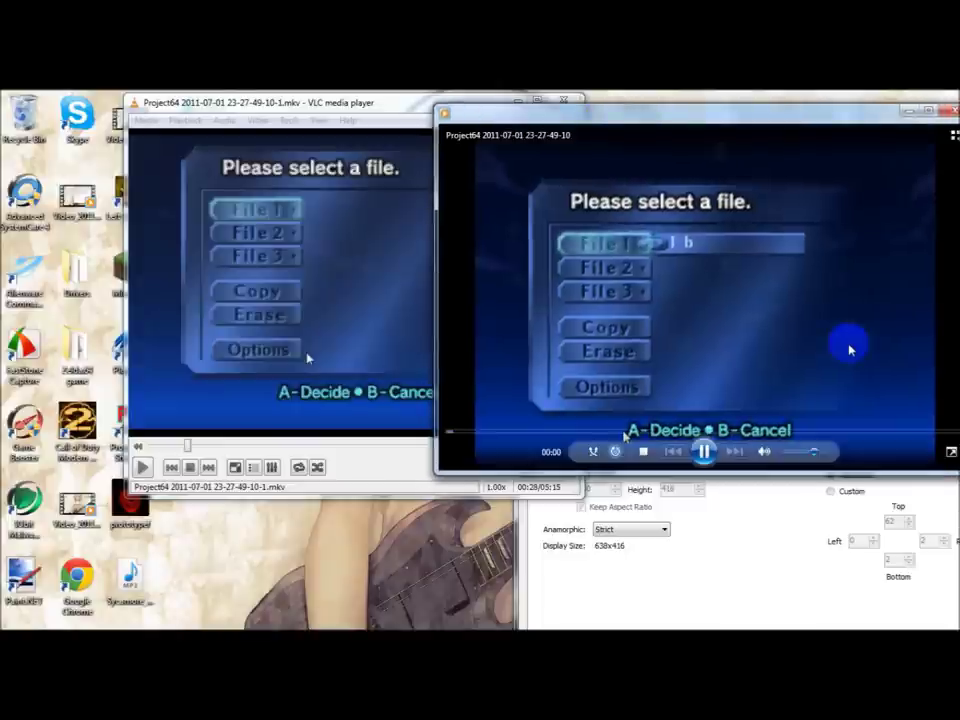
left_click_drag(814, 455, 783, 452)
left_click(365, 140)
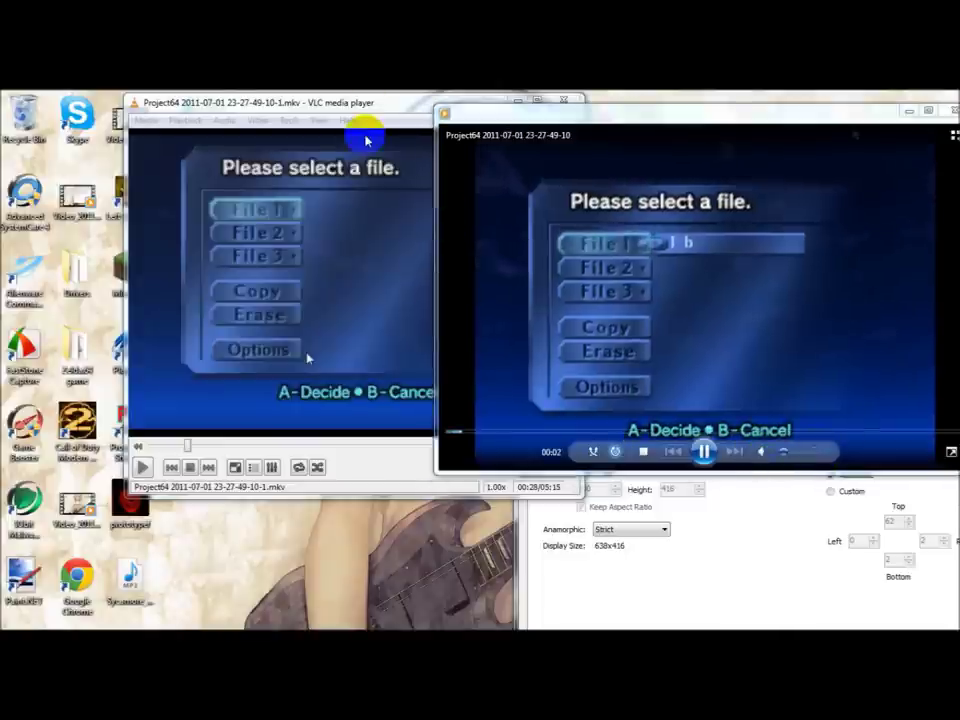
left_click_drag(367, 104, 279, 103)
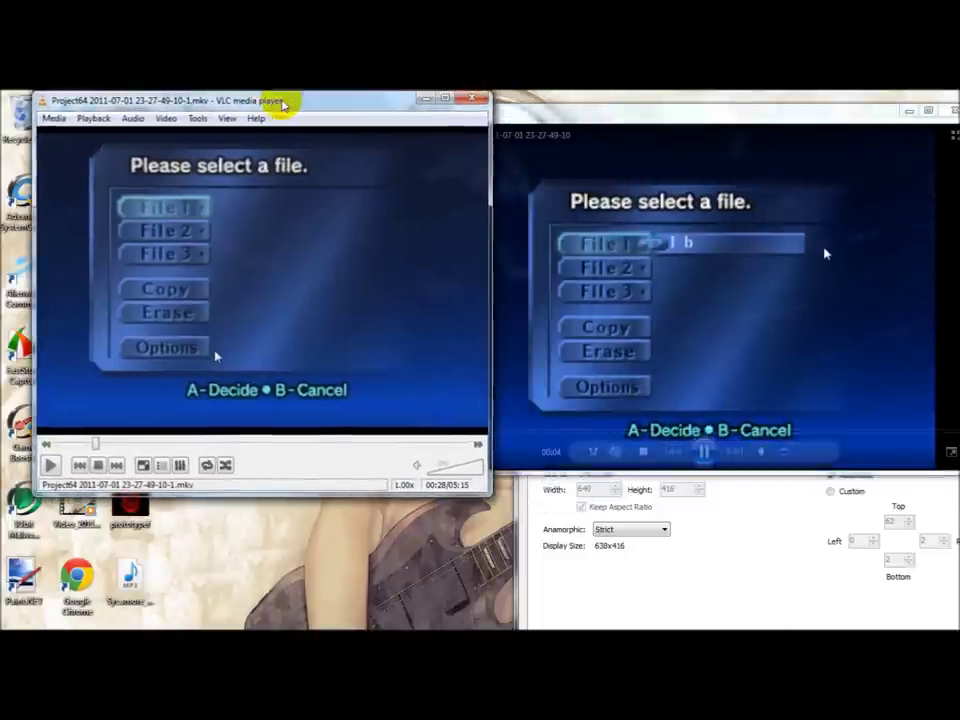
Step: Play the compressed MKV in VLC and adjust its volume
left_click(51, 465)
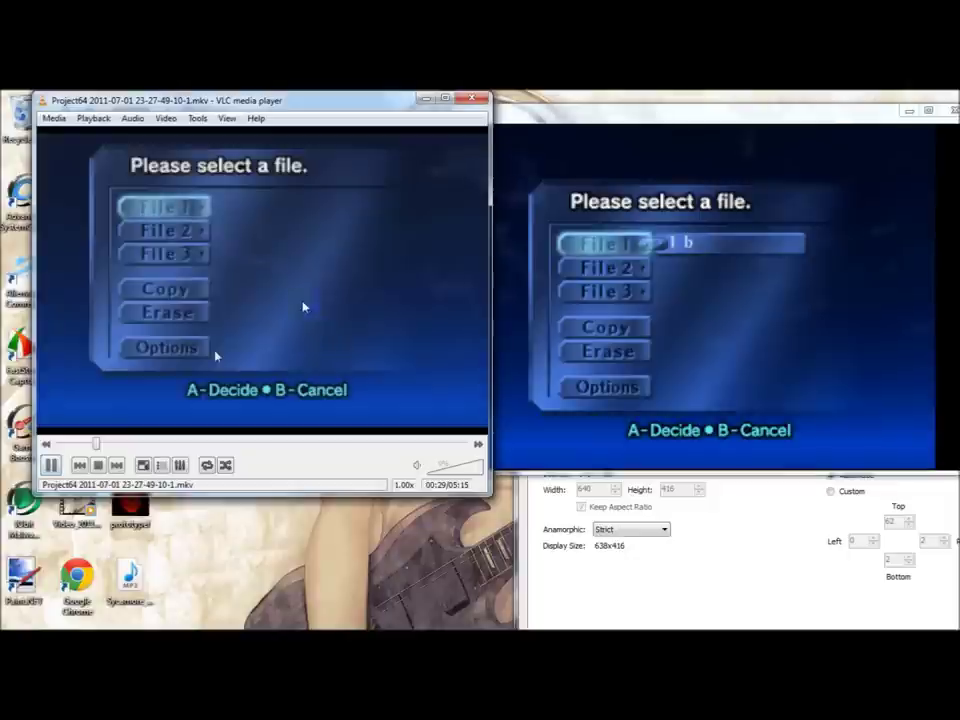
left_click_drag(298, 104, 279, 111)
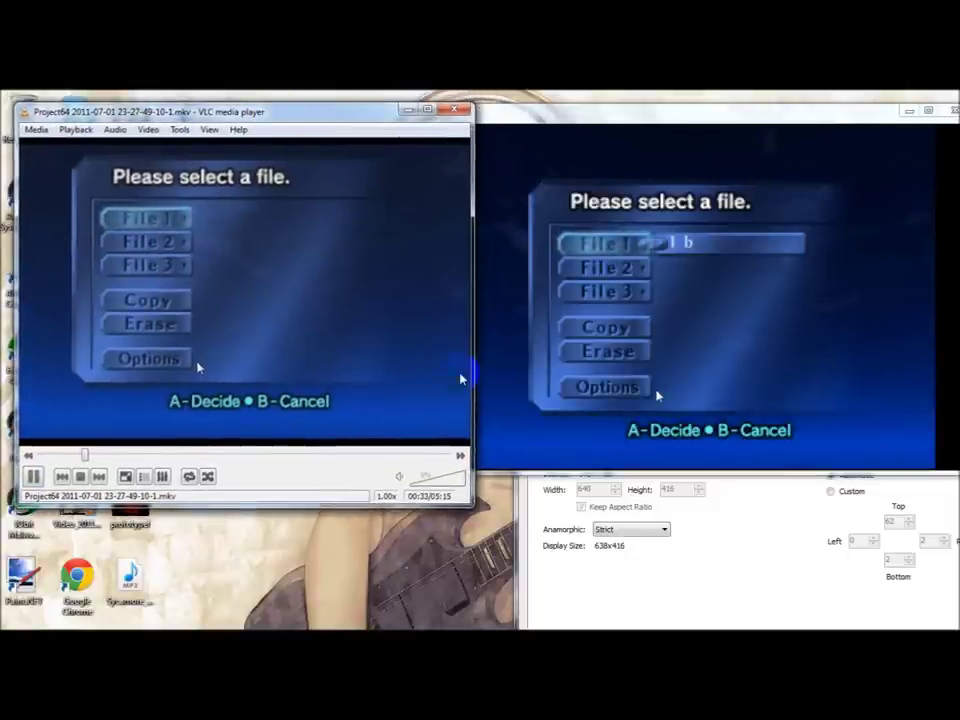
left_click(465, 480)
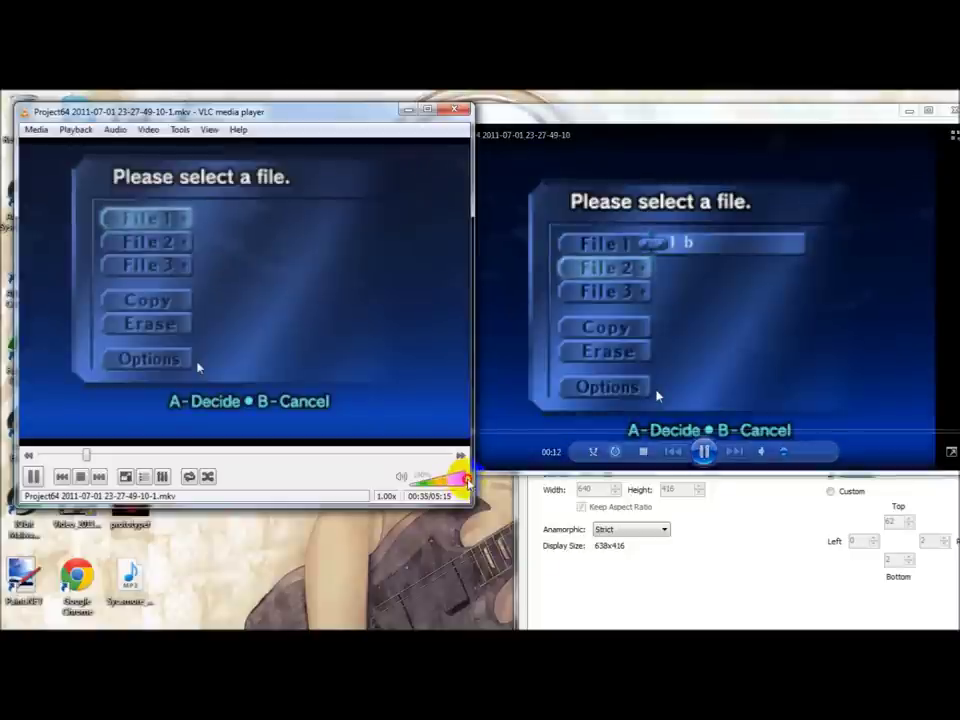
left_click_drag(465, 480, 392, 476)
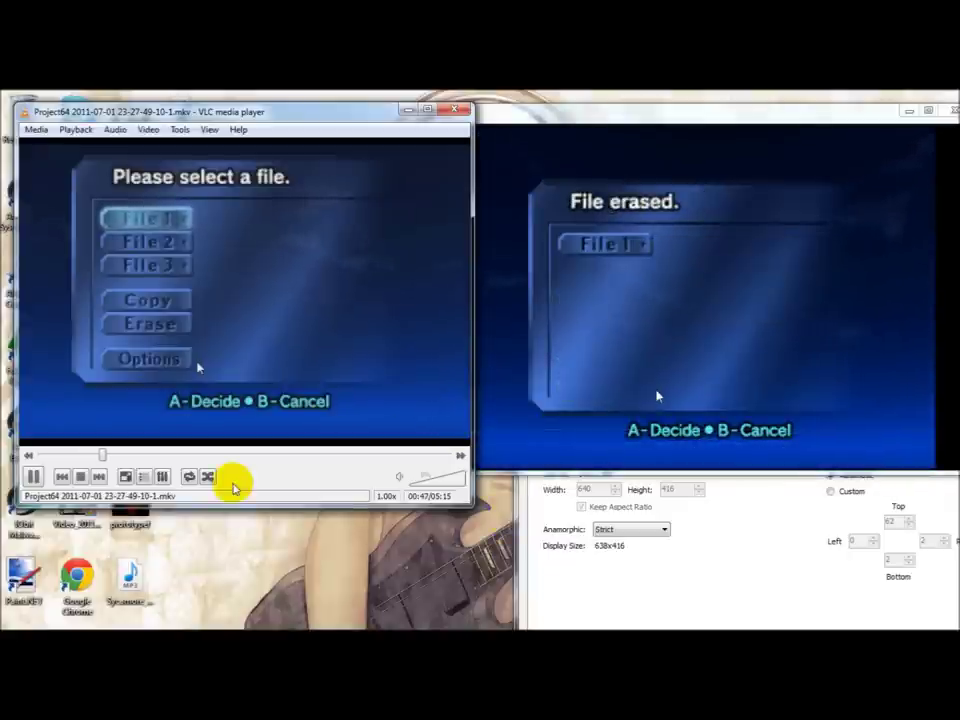
Step: Rewind the MKV to the file-erased scene, then pause both videos
left_click(81, 455)
left_click(70, 455)
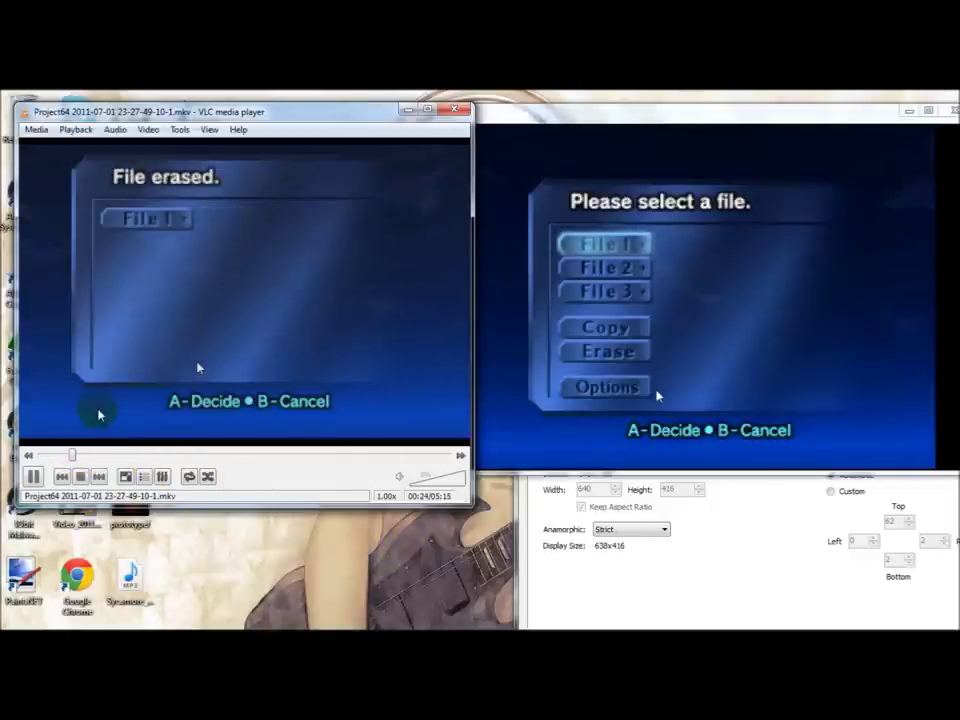
left_click(34, 476)
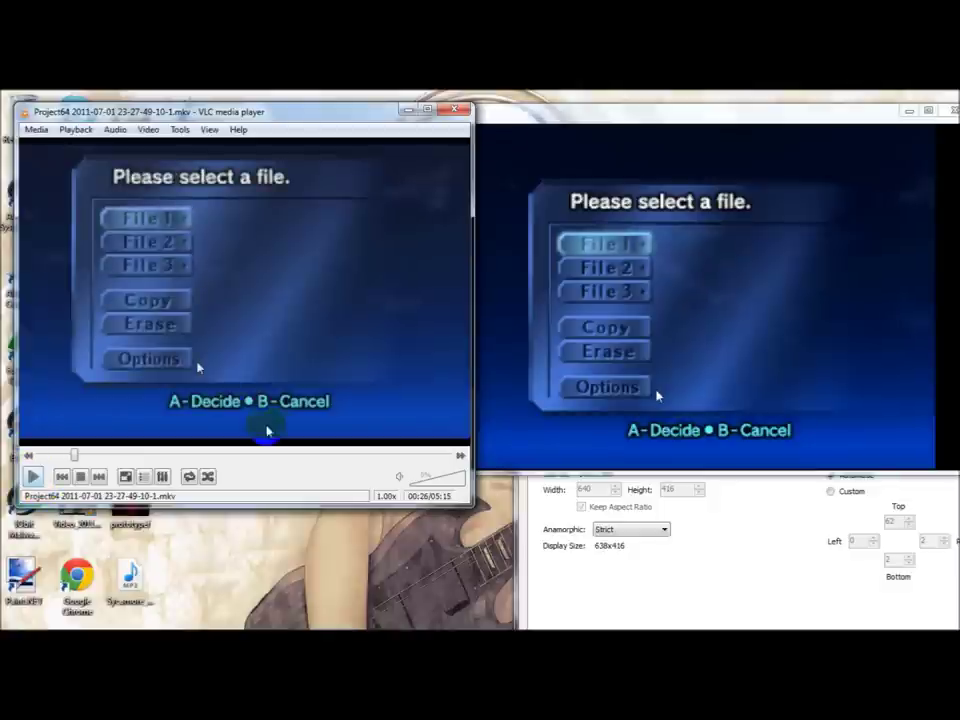
mouse_move(580, 250)
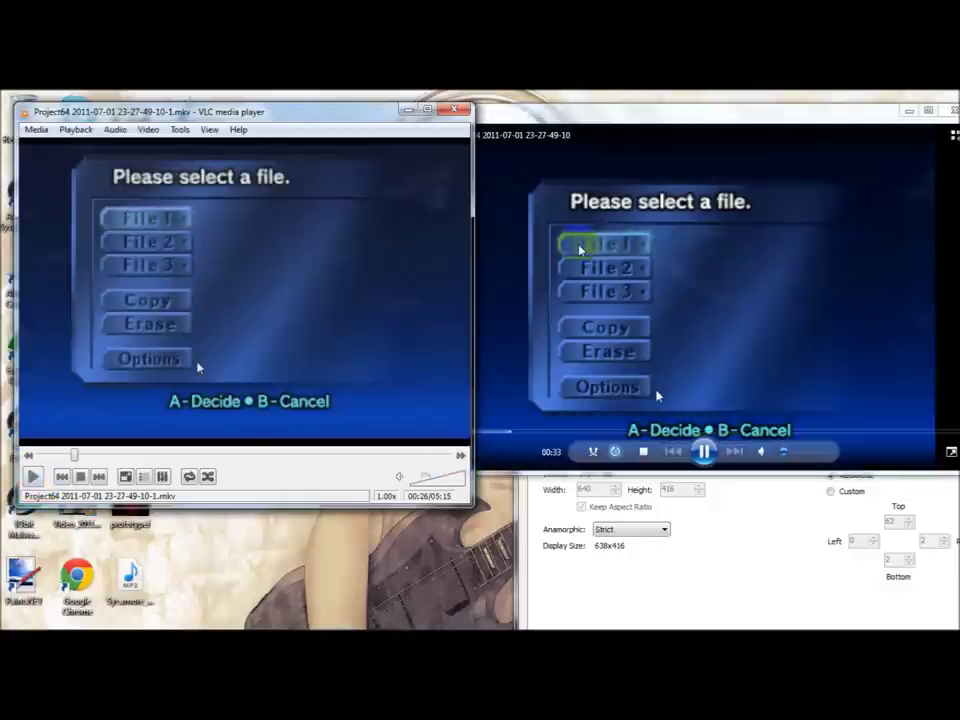
left_click(718, 453)
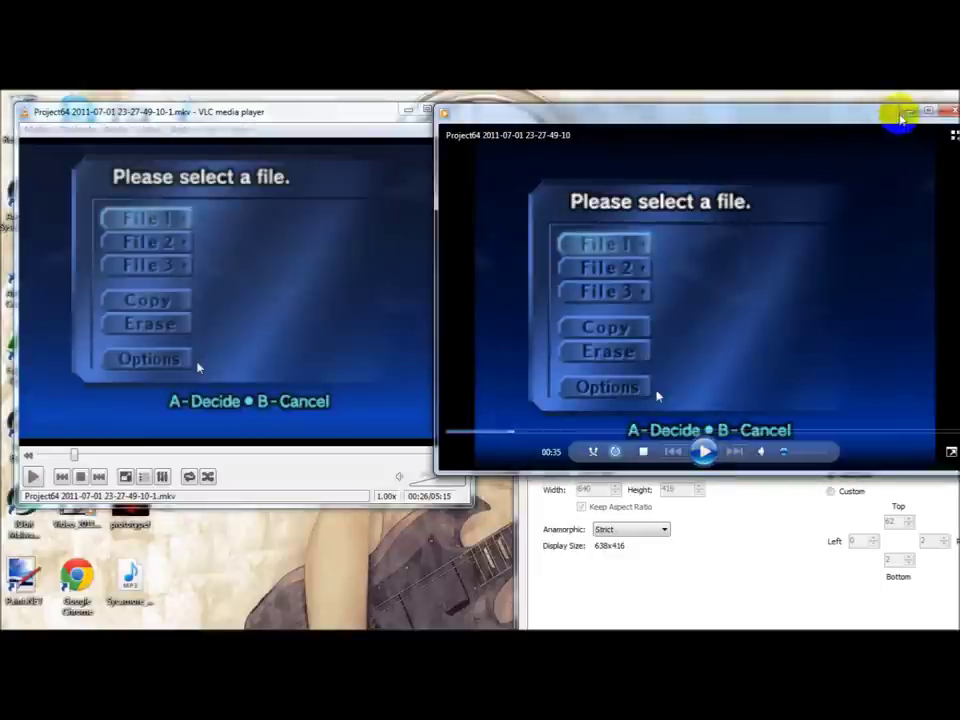
Step: Minimize Windows Media Player and VLC, and move HandBrake back to the screen centre
left_click(908, 110)
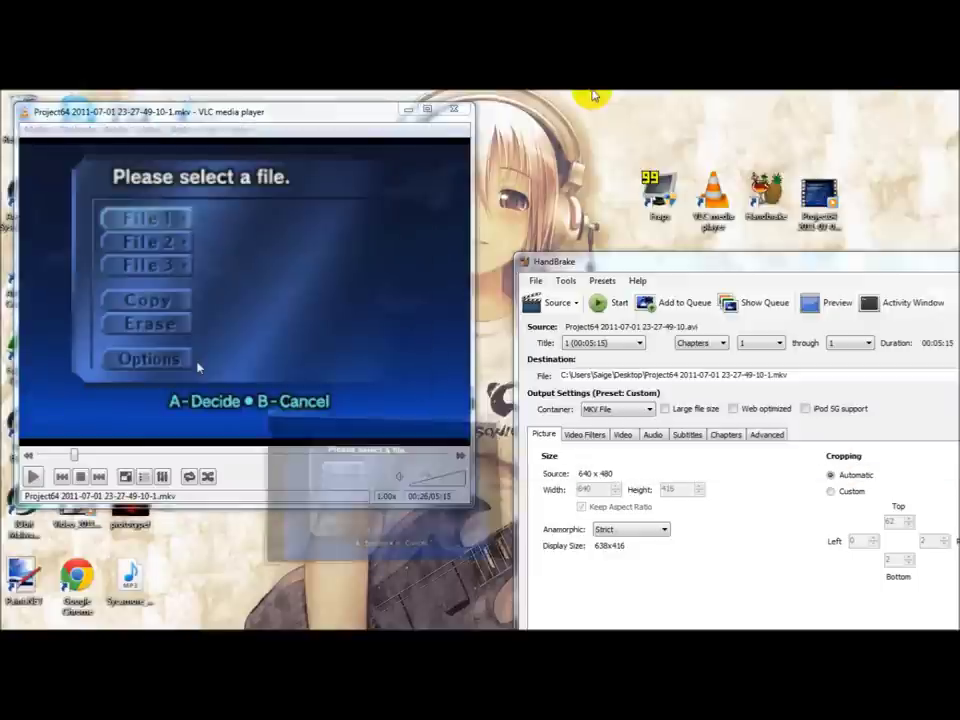
left_click(409, 110)
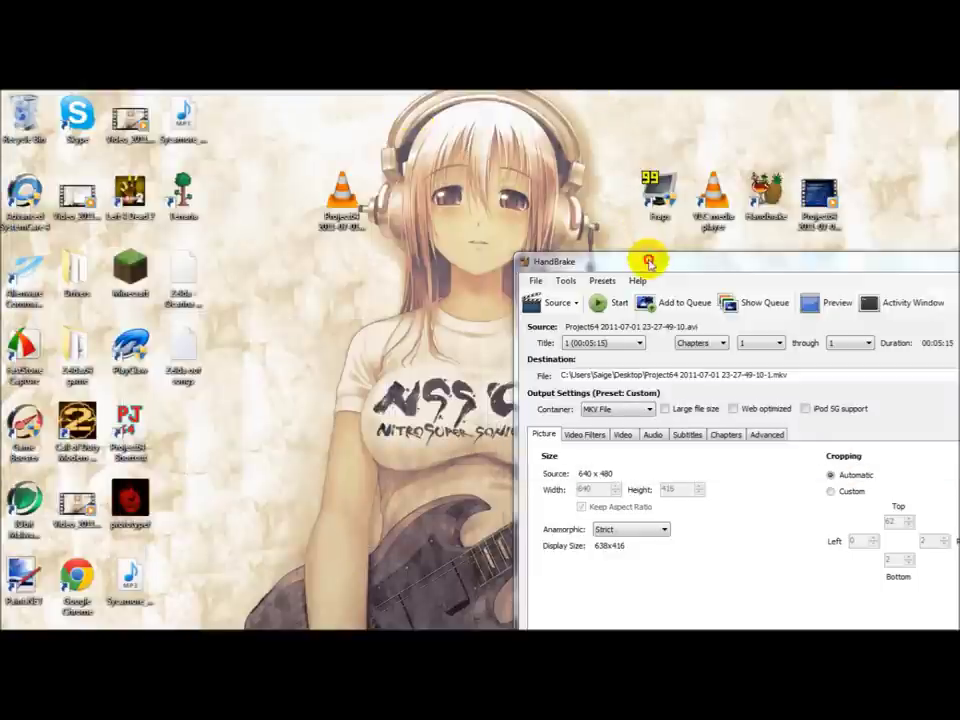
left_click_drag(648, 262, 174, 118)
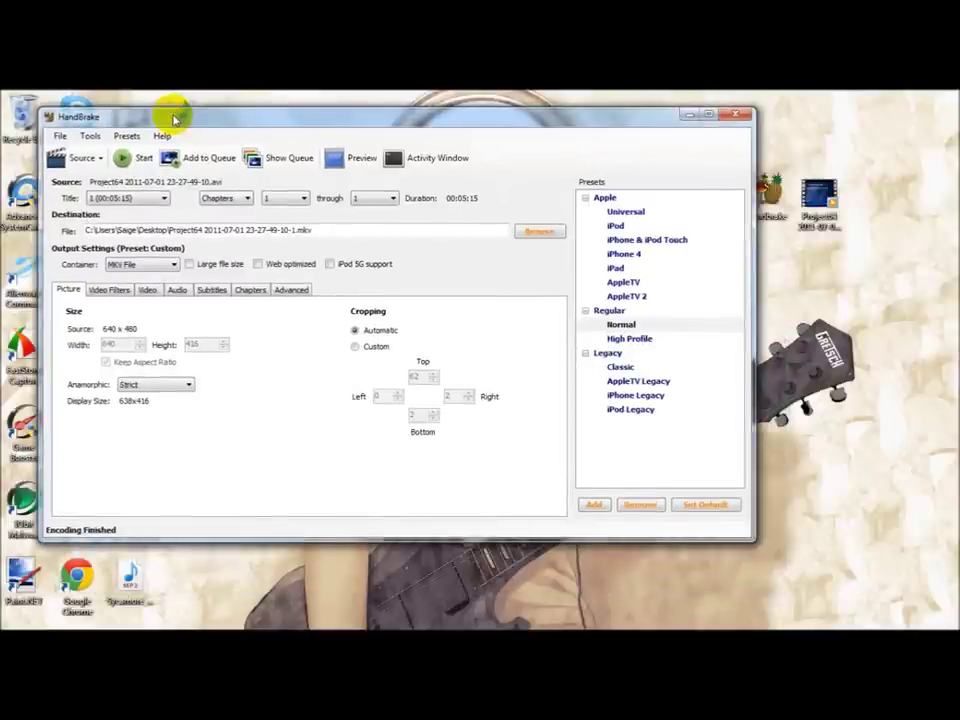